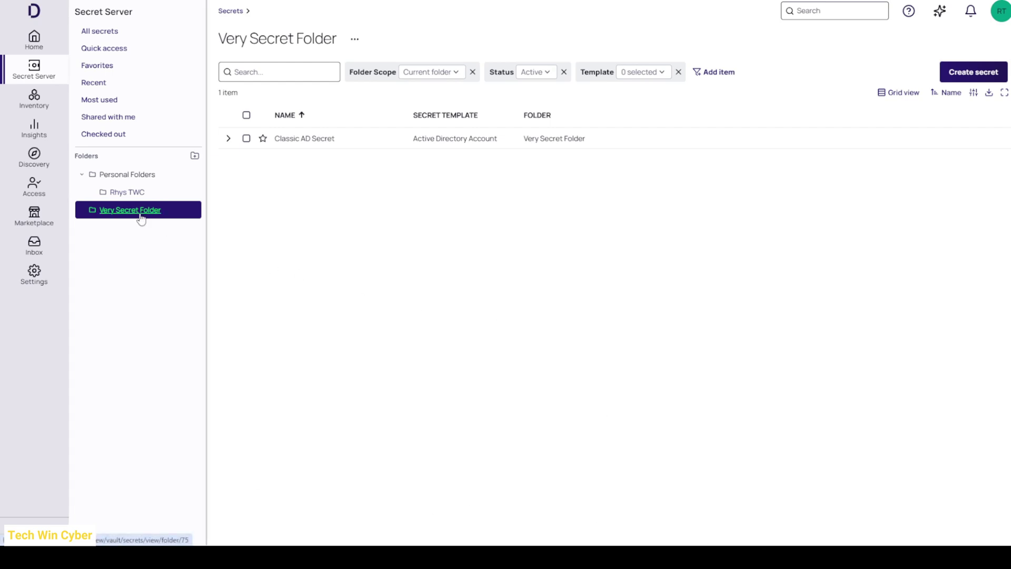
# Preview the new secret form for the Active Directory Account template in Very Secret Folder, inspect its fields, and cancel without creating a secret.
pyautogui.click(966, 74)
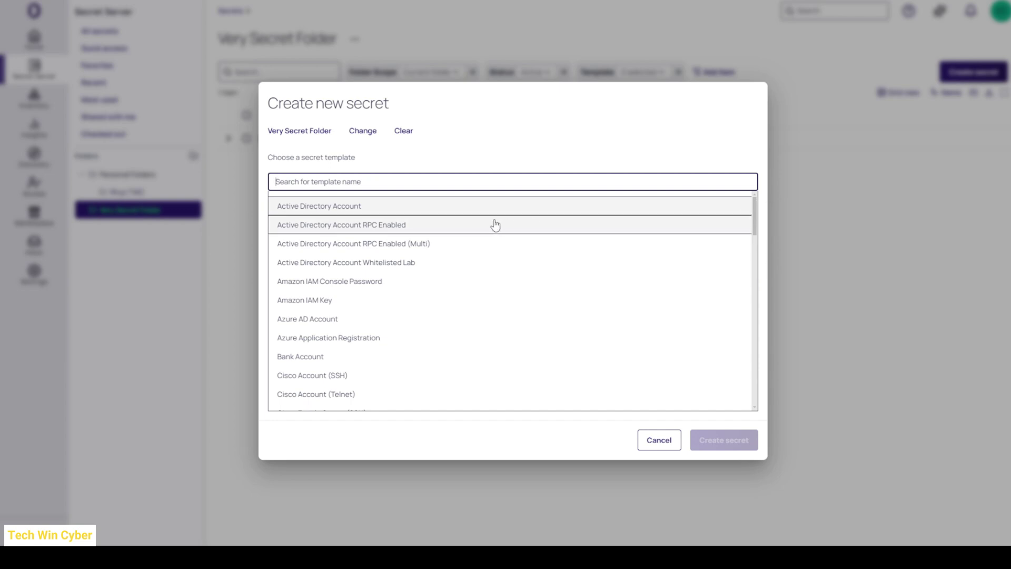
pyautogui.click(315, 212)
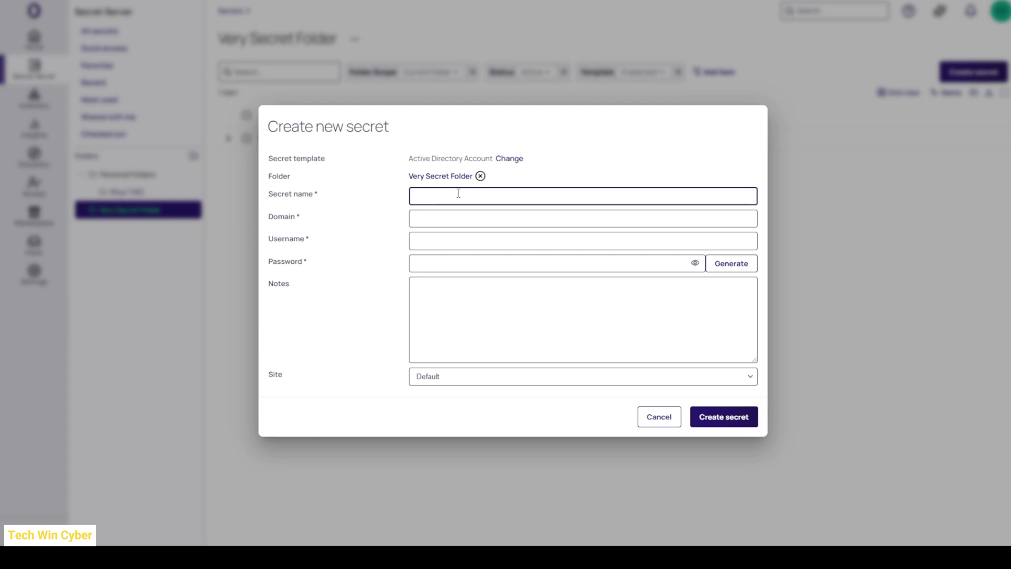
pyautogui.click(440, 219)
pyautogui.click(435, 241)
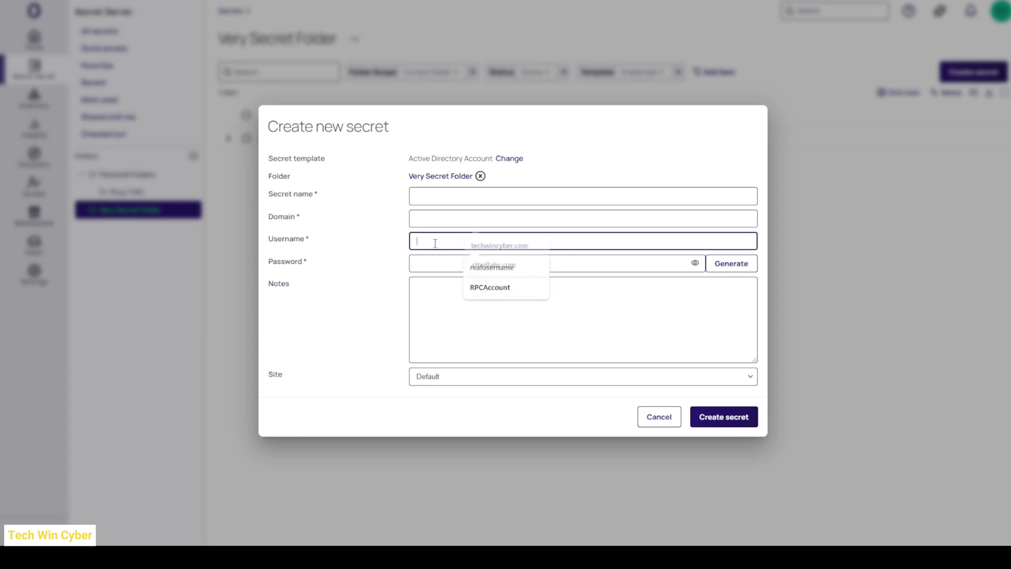
pyautogui.click(436, 263)
pyautogui.click(440, 290)
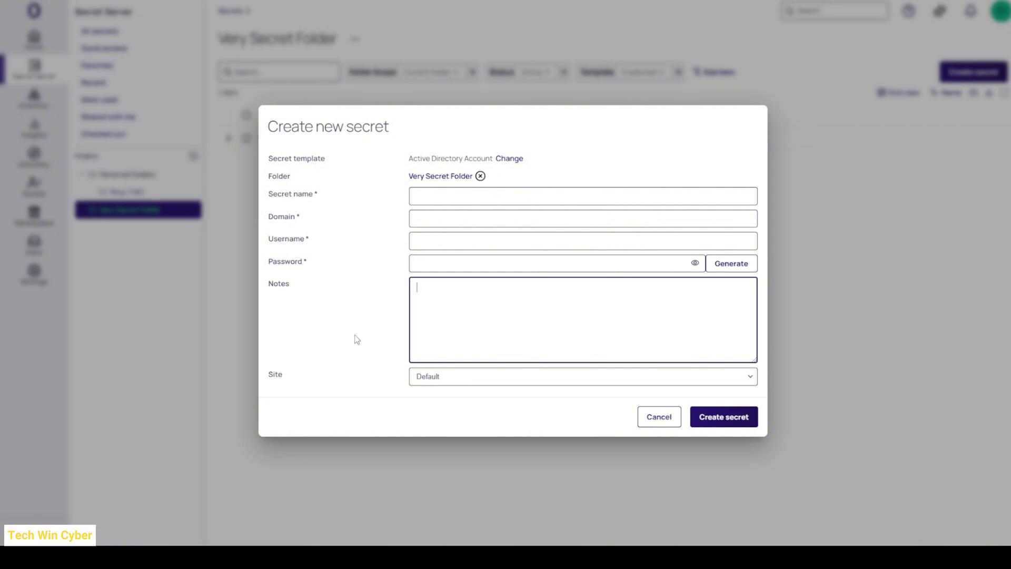
pyautogui.click(659, 417)
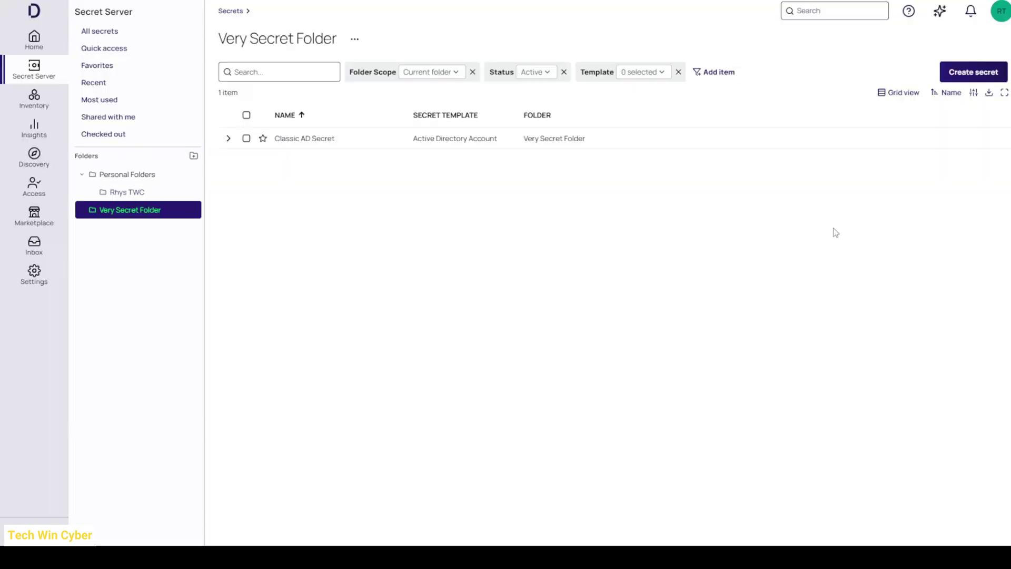
# Preview the new secret form for the Web Password template, inspect its field descriptions, and cancel without creating a secret.
pyautogui.click(975, 76)
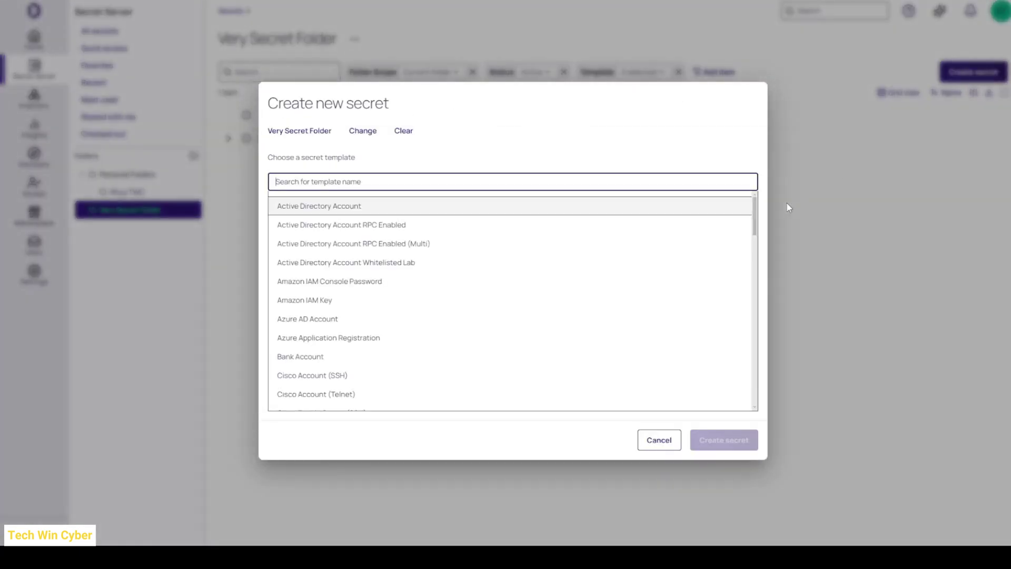
pyautogui.moveTo(756, 211); pyautogui.dragTo(756, 380)
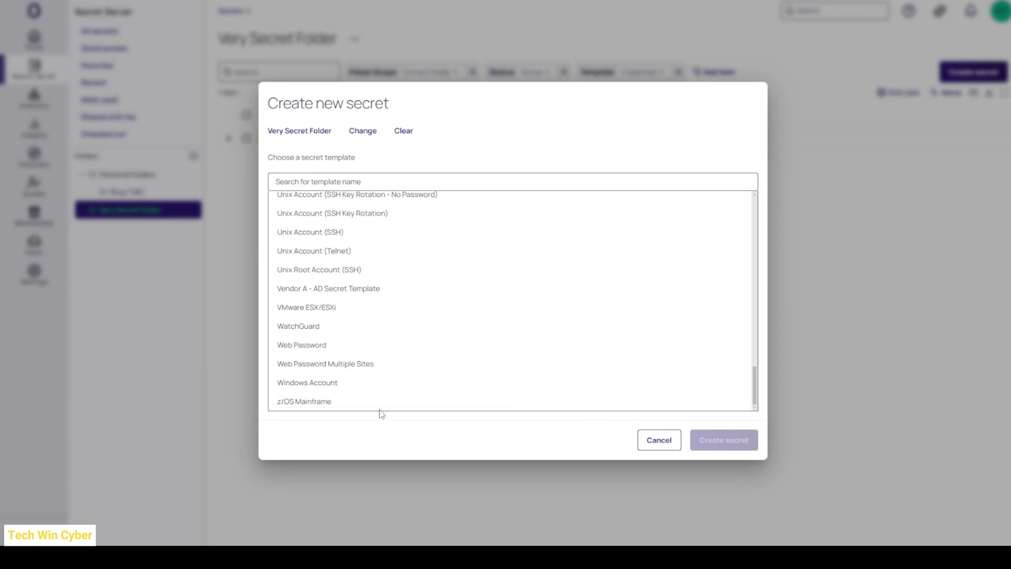
pyautogui.click(301, 345)
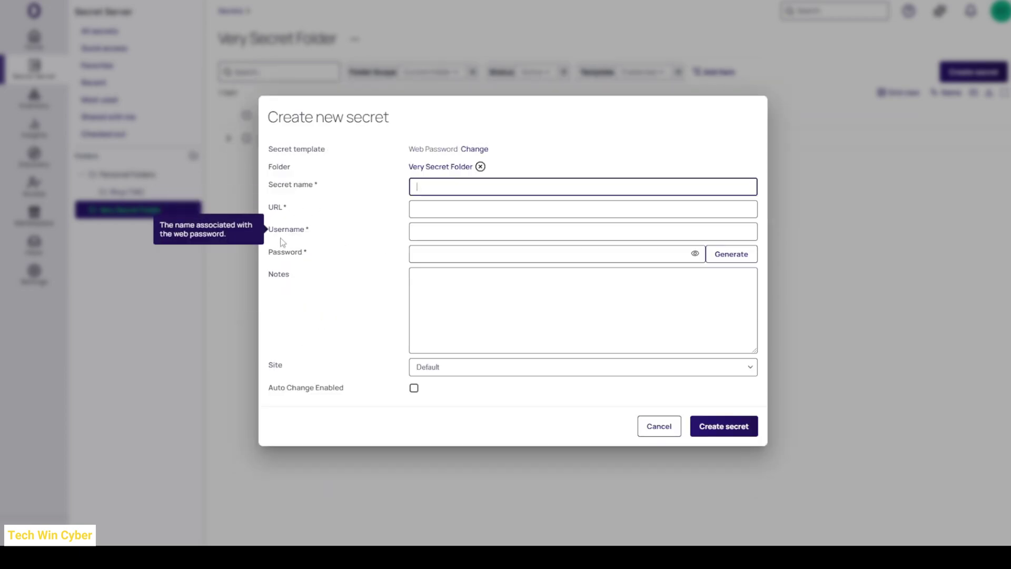
pyautogui.moveTo(283, 258)
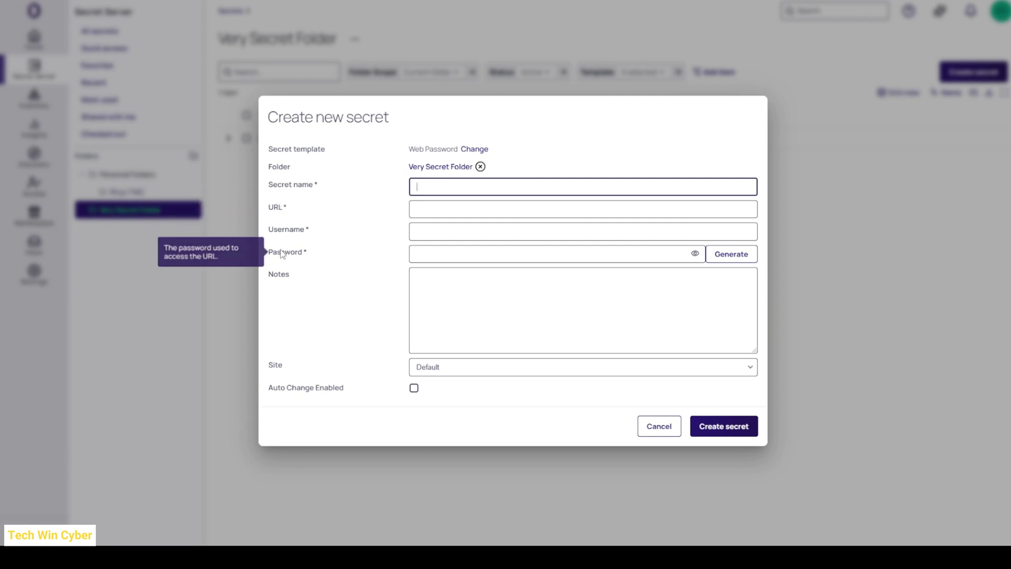
pyautogui.moveTo(298, 276)
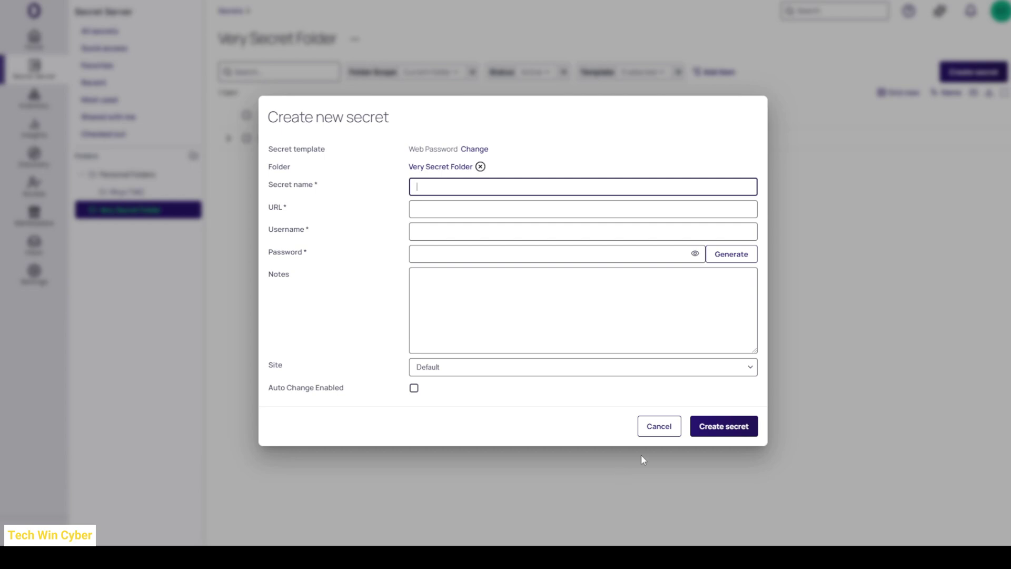
pyautogui.click(658, 427)
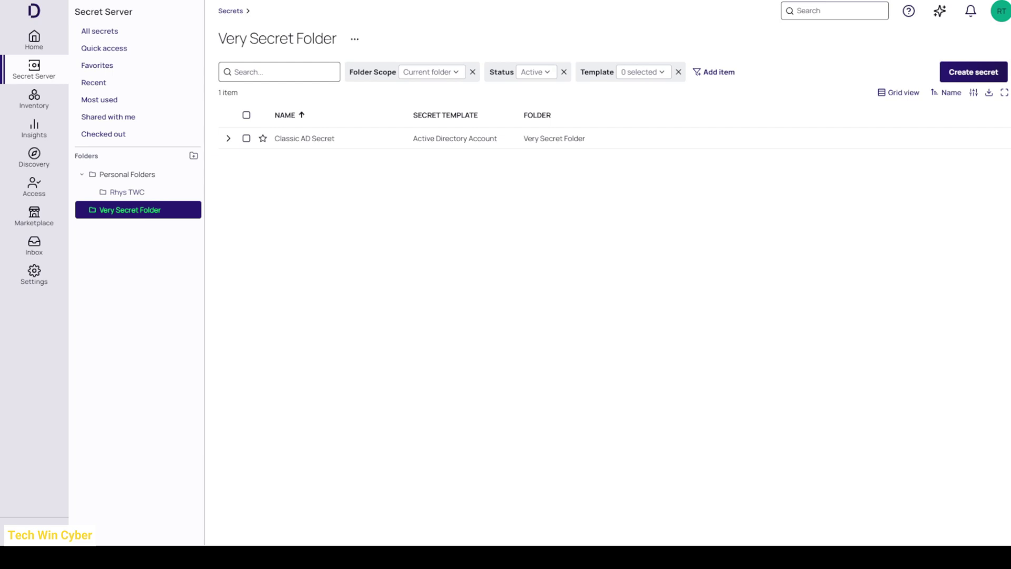
# Open the list of secret templates in the Secret Server administration settings.
pyautogui.click(29, 272)
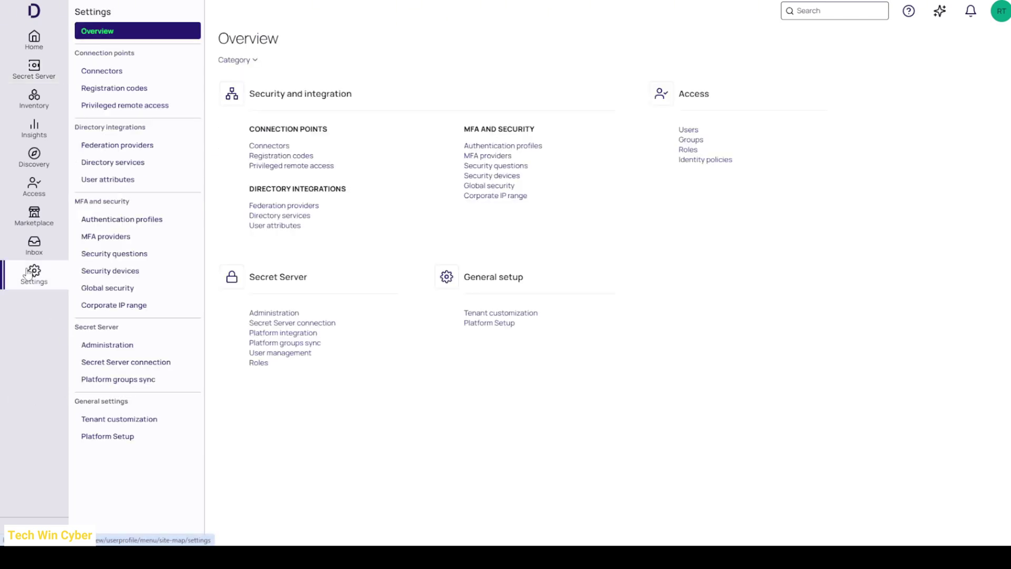
pyautogui.click(290, 315)
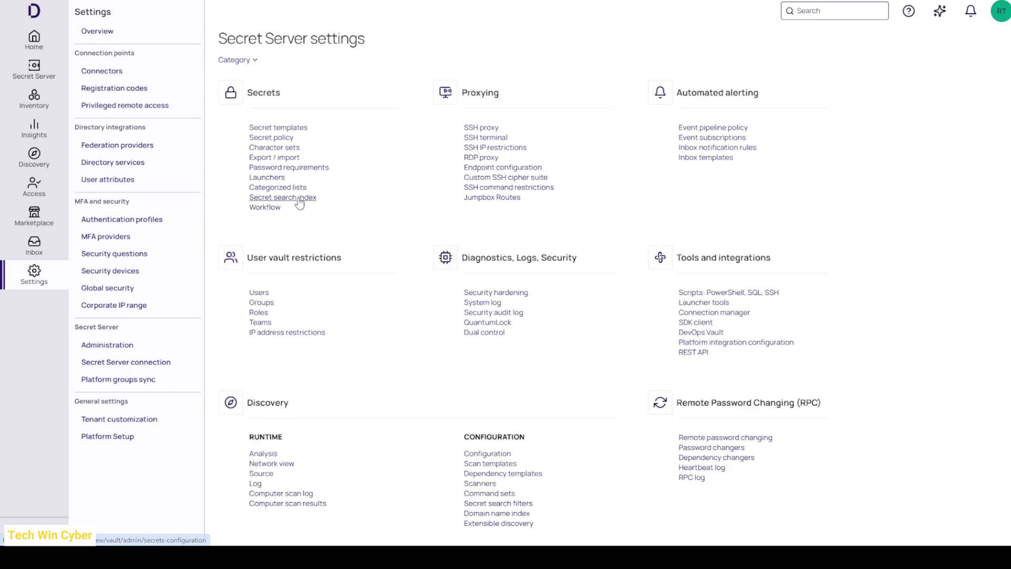
pyautogui.click(293, 129)
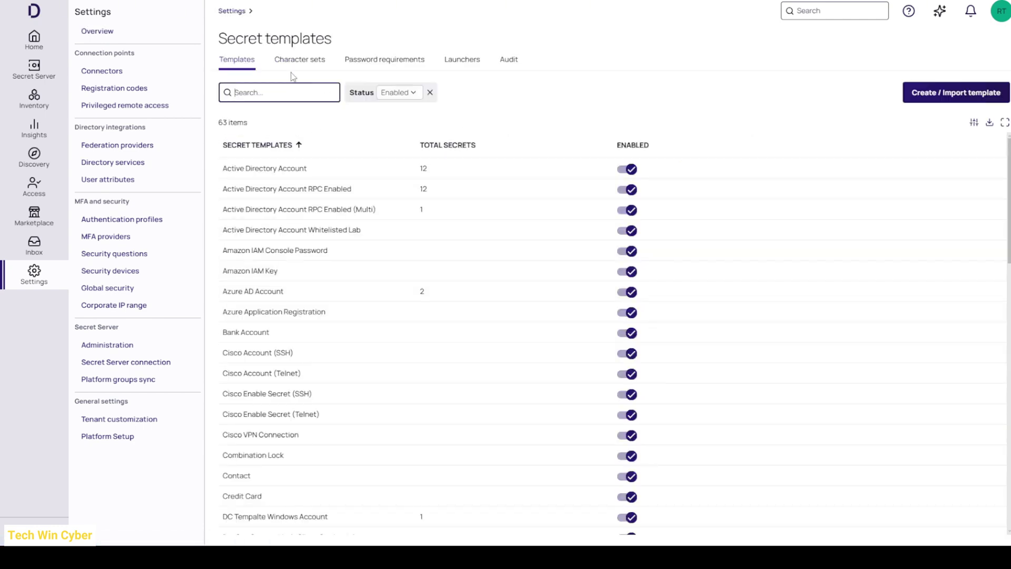
pyautogui.click(562, 81)
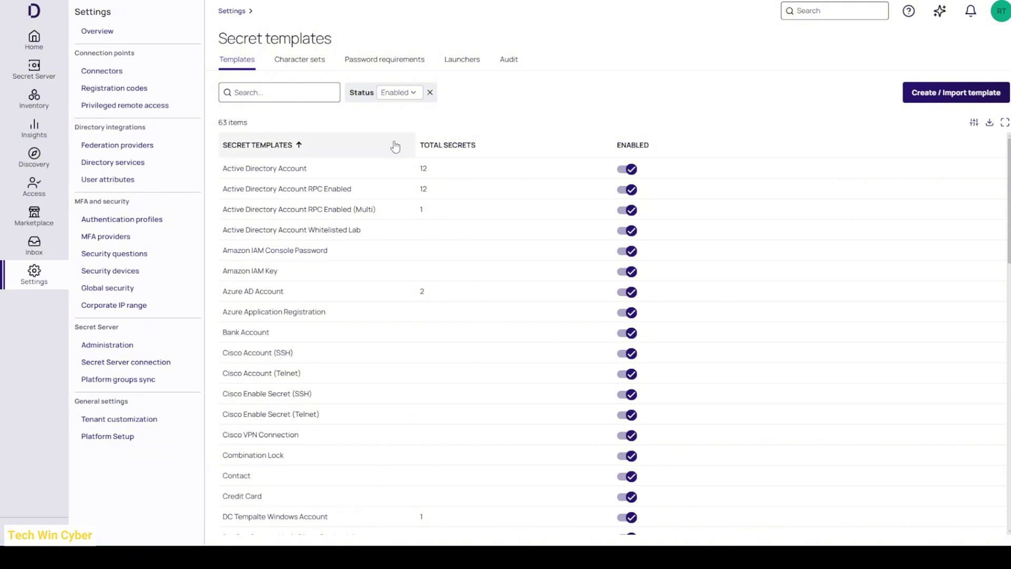
# Review the available character sets and the Mainframe password requirement, and return to the secret templates list.
pyautogui.click(301, 59)
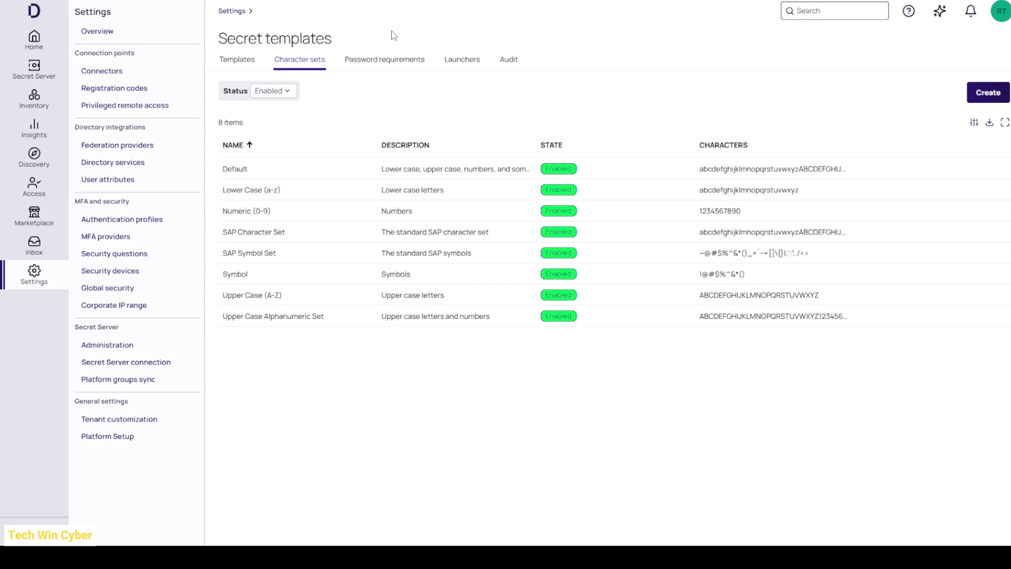
pyautogui.click(384, 58)
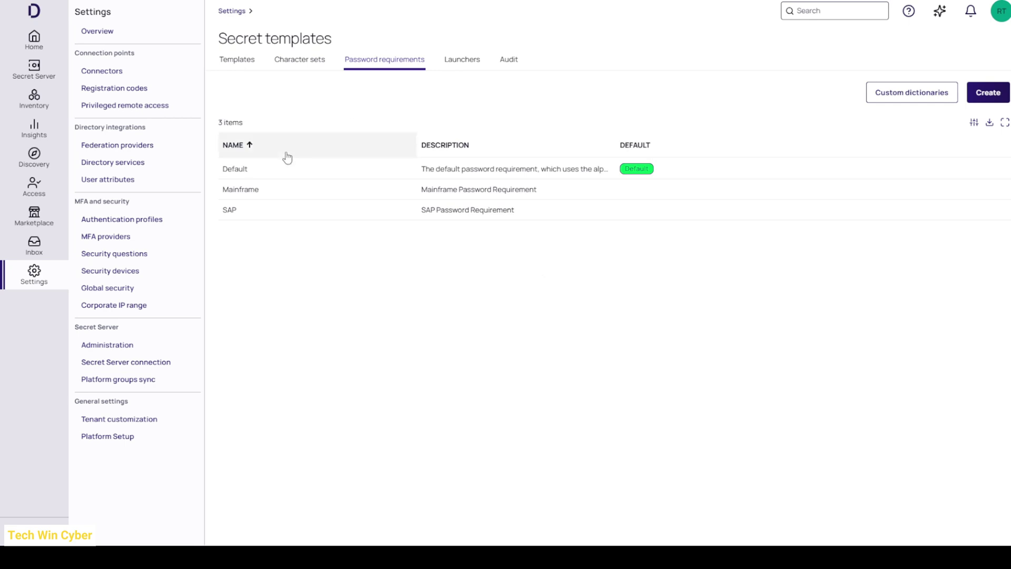
pyautogui.click(246, 190)
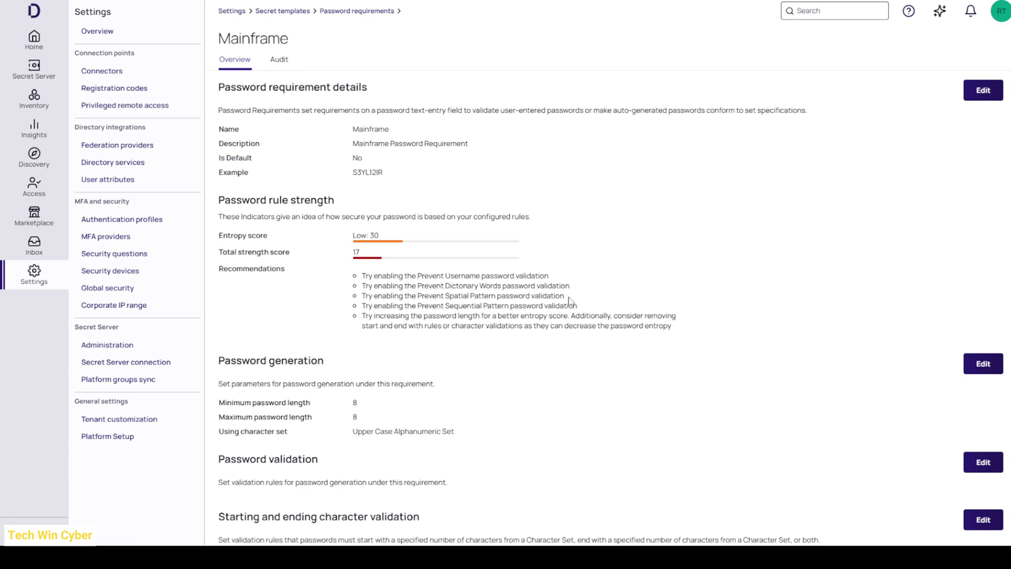
pyautogui.click(297, 16)
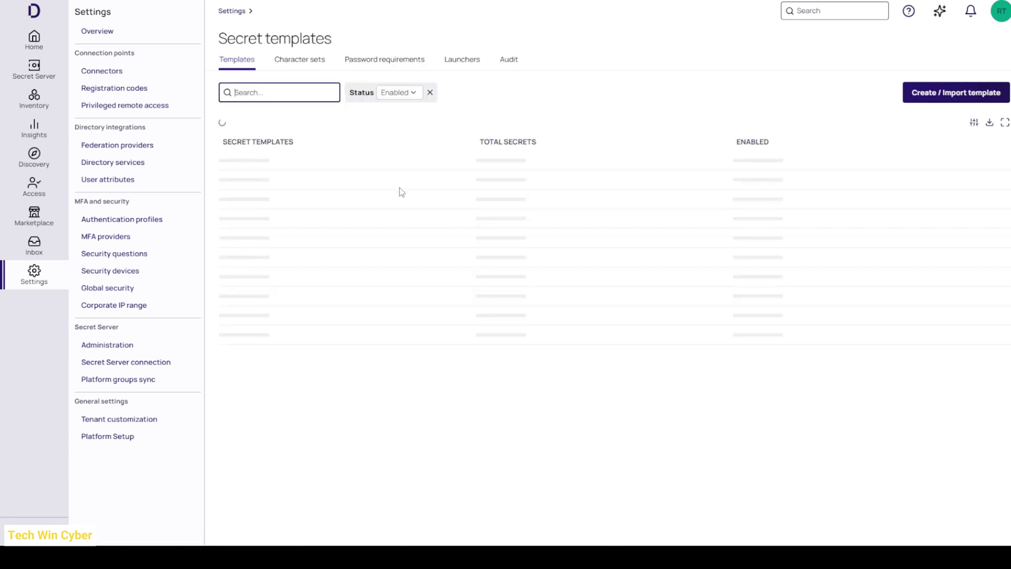
pyautogui.click(450, 63)
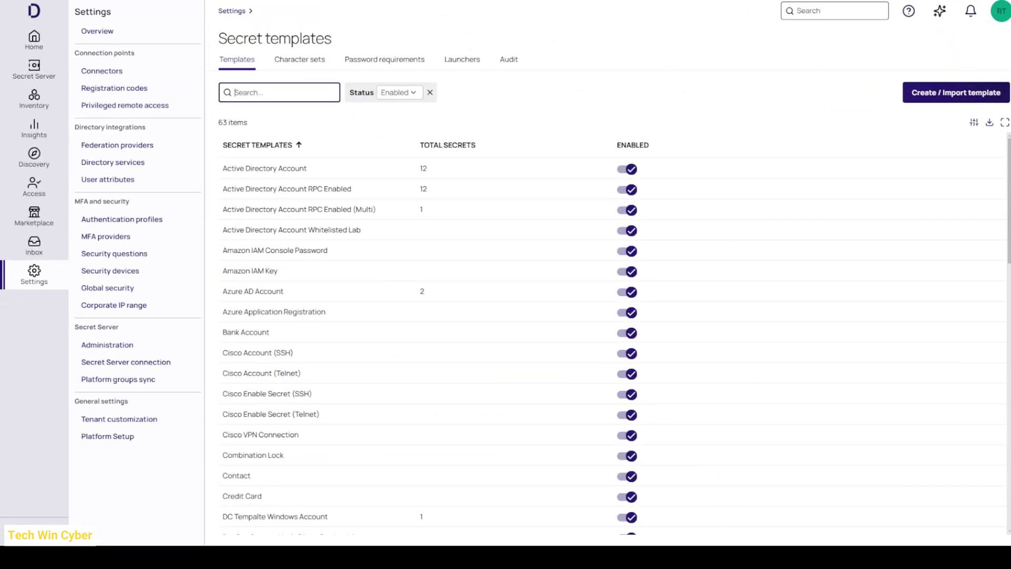
# Open the Active Directory Account template and examine its general settings, including name history, password validation and one time password.
pyautogui.click(268, 173)
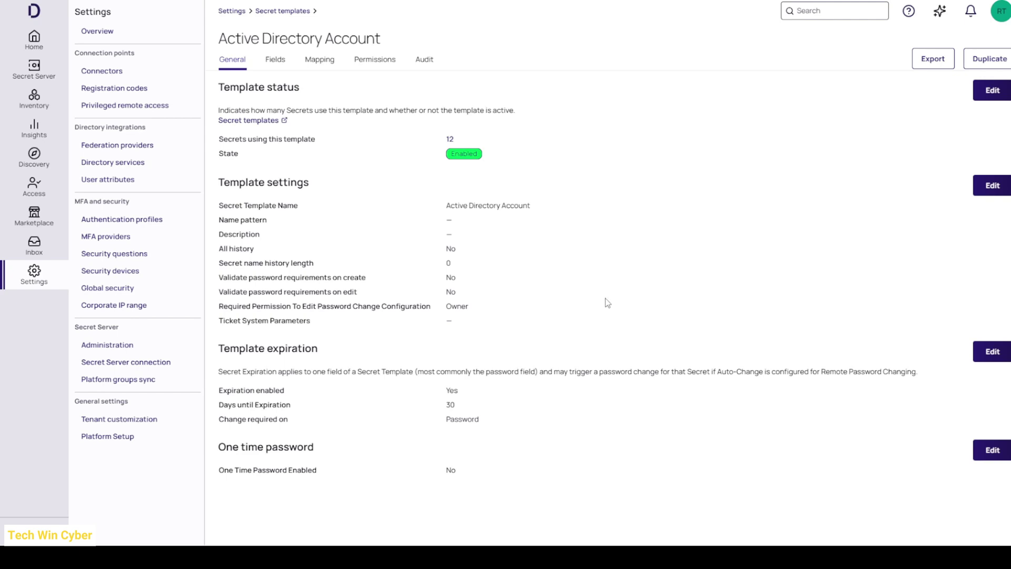
pyautogui.moveTo(263, 321)
pyautogui.moveTo(236, 248)
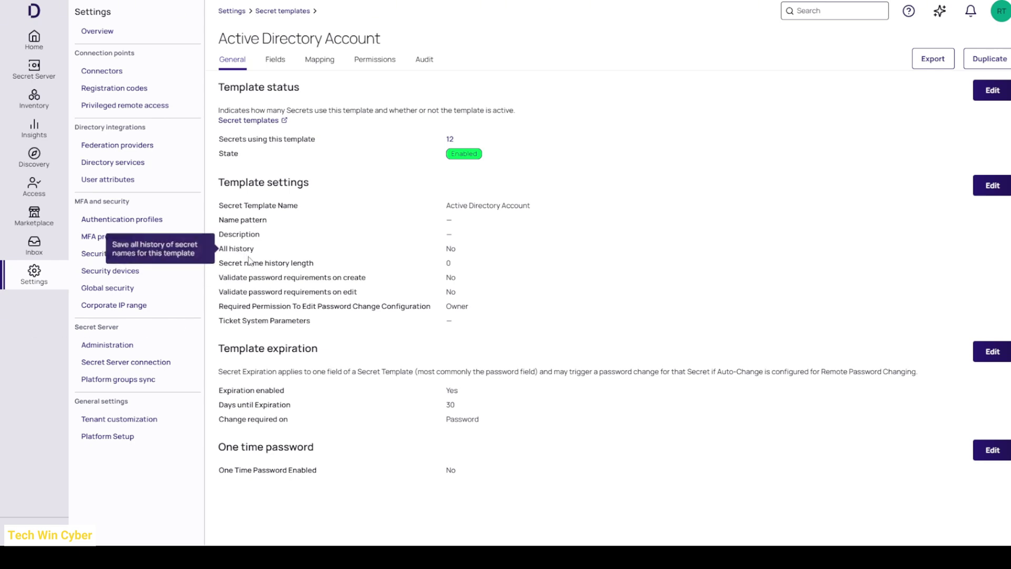
pyautogui.moveTo(263, 278)
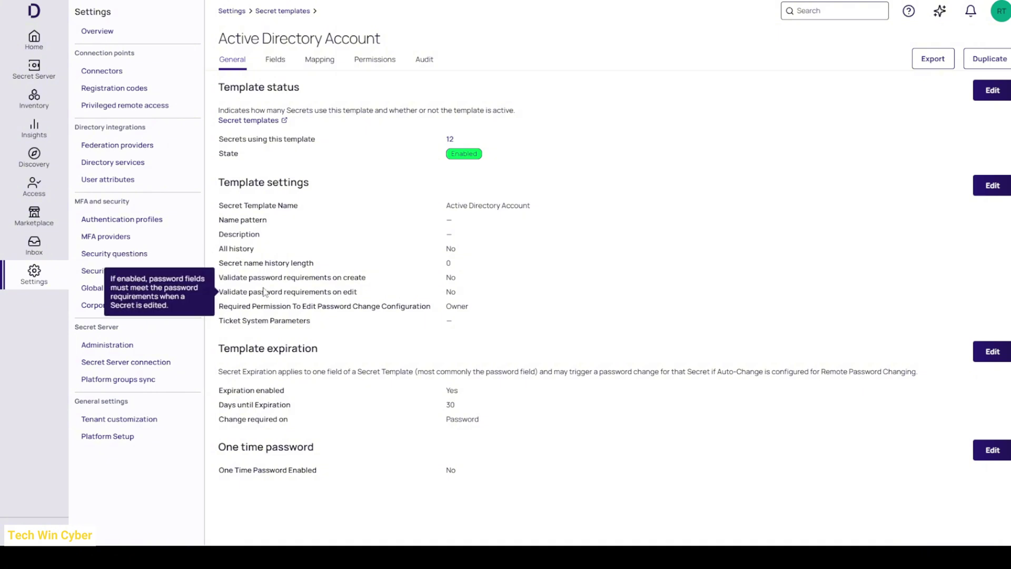
pyautogui.moveTo(256, 475)
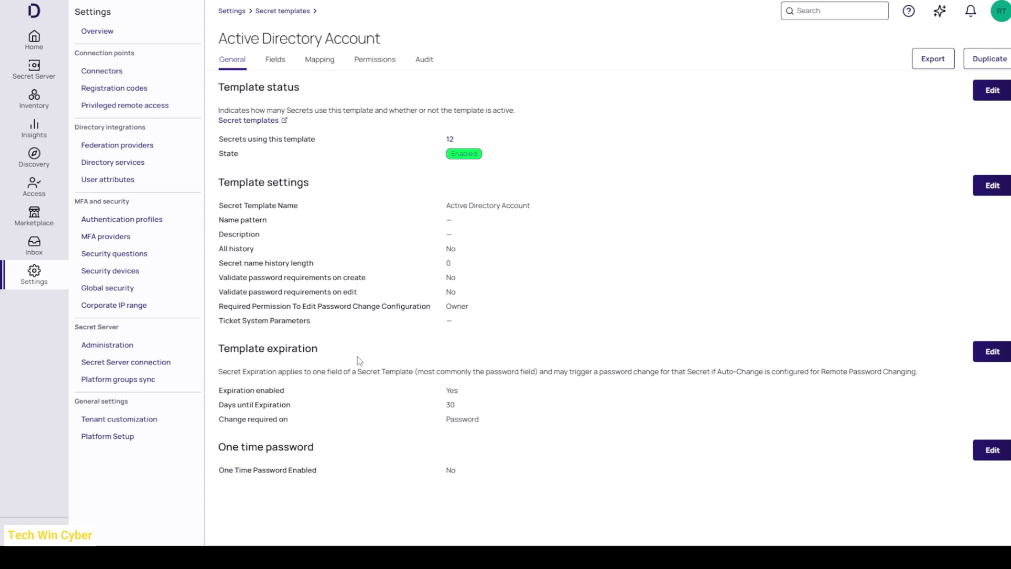
# Review the Active Directory Account template's fields and its password changing mappings.
pyautogui.click(275, 60)
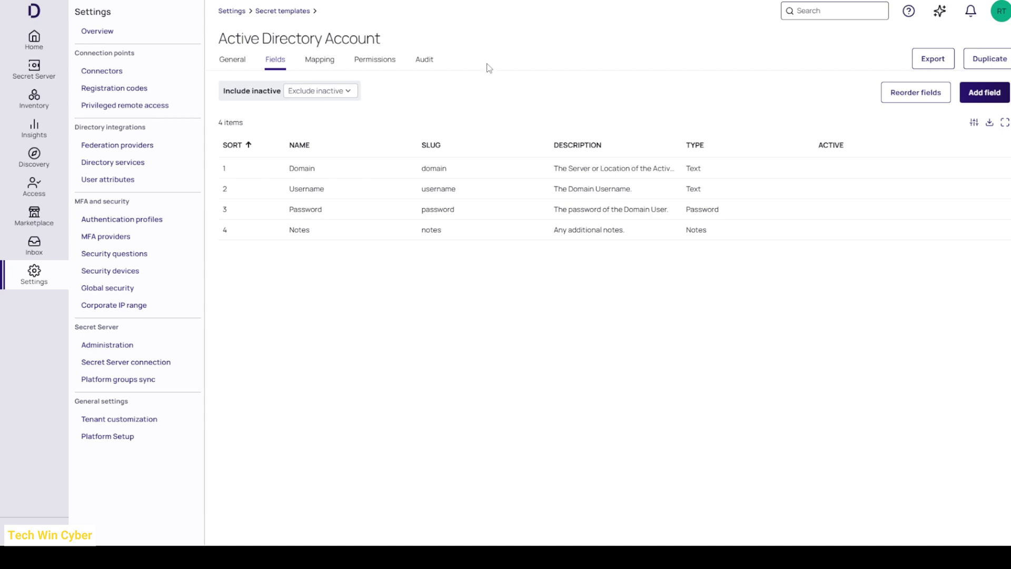
pyautogui.click(322, 62)
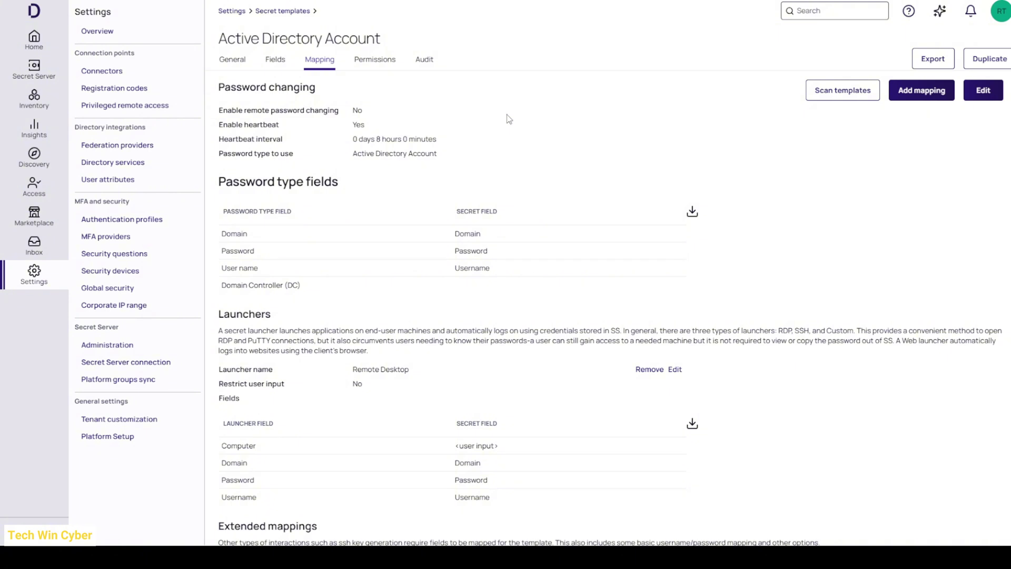
pyautogui.moveTo(275, 111)
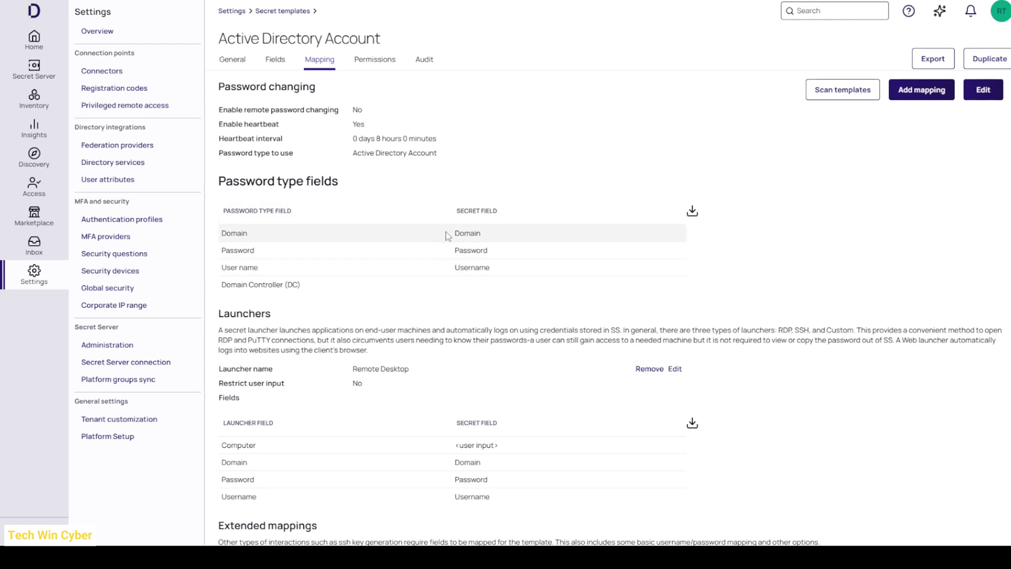
pyautogui.scroll(-1, 445, 235)
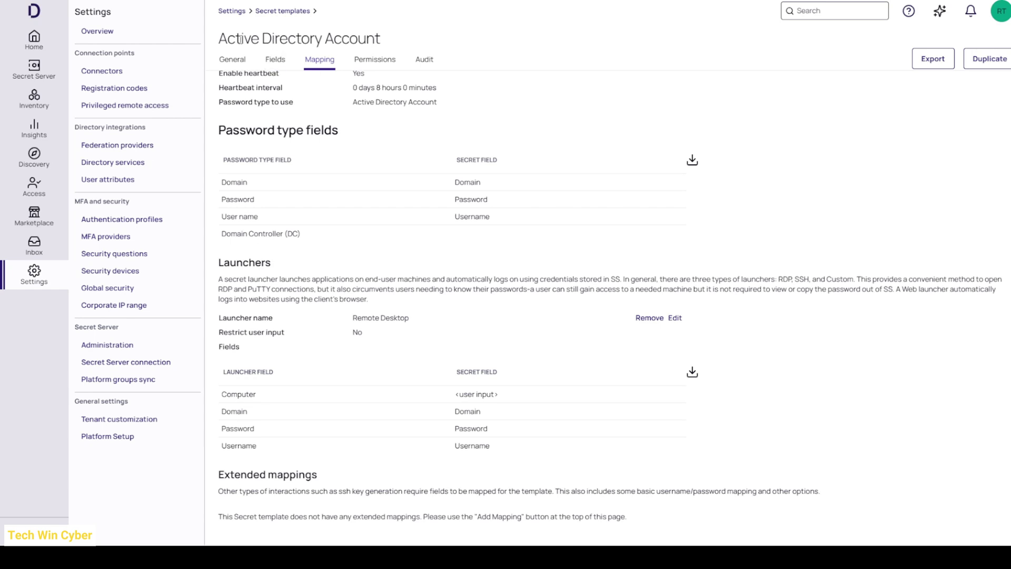
# Examine the Active Directory Account template's Remote Desktop launcher and how its Computer field is mapped.
pyautogui.moveTo(225, 41); pyautogui.dragTo(400, 38)
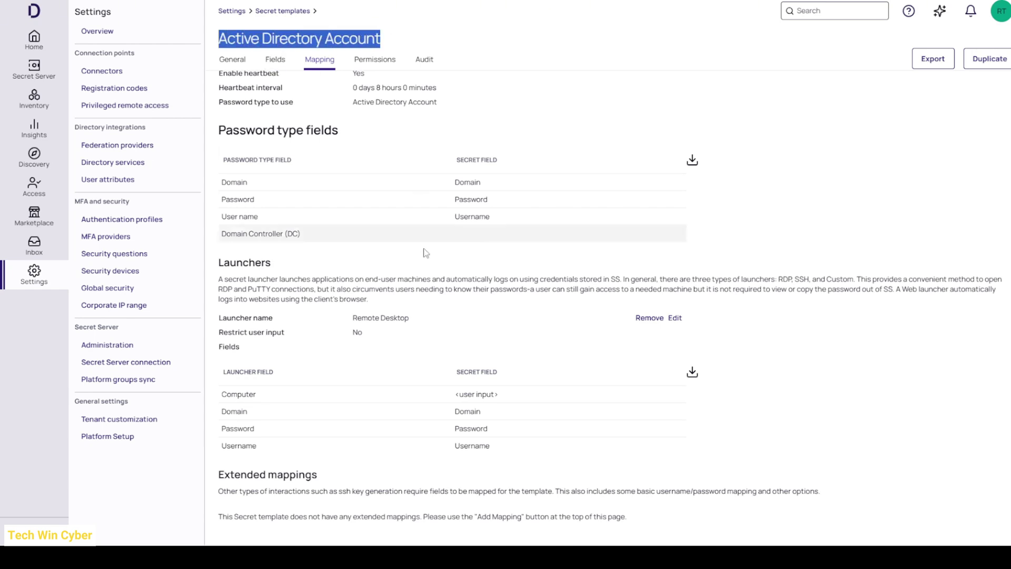
pyautogui.click(424, 318)
pyautogui.moveTo(353, 319); pyautogui.dragTo(413, 319)
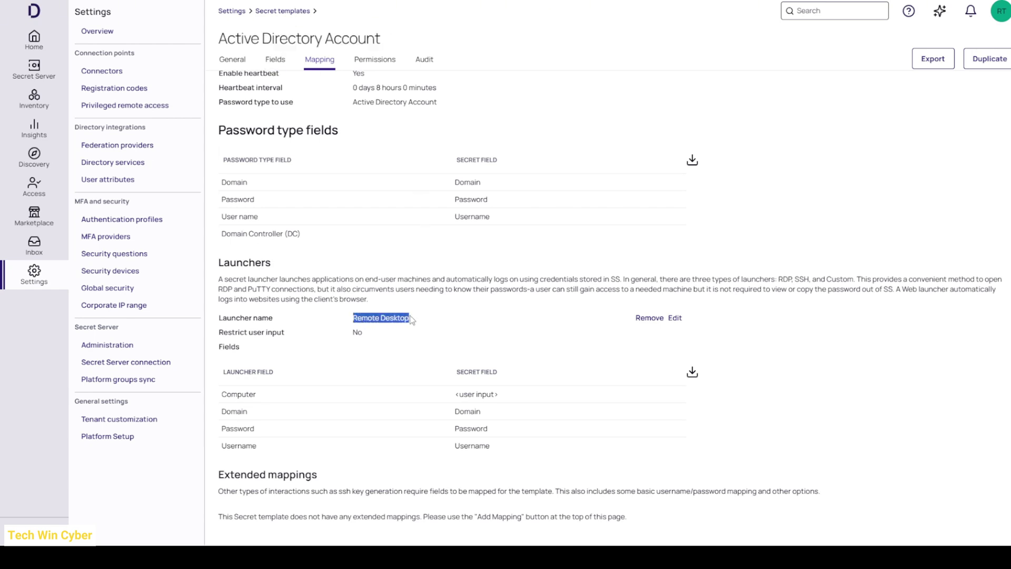
pyautogui.click(426, 317)
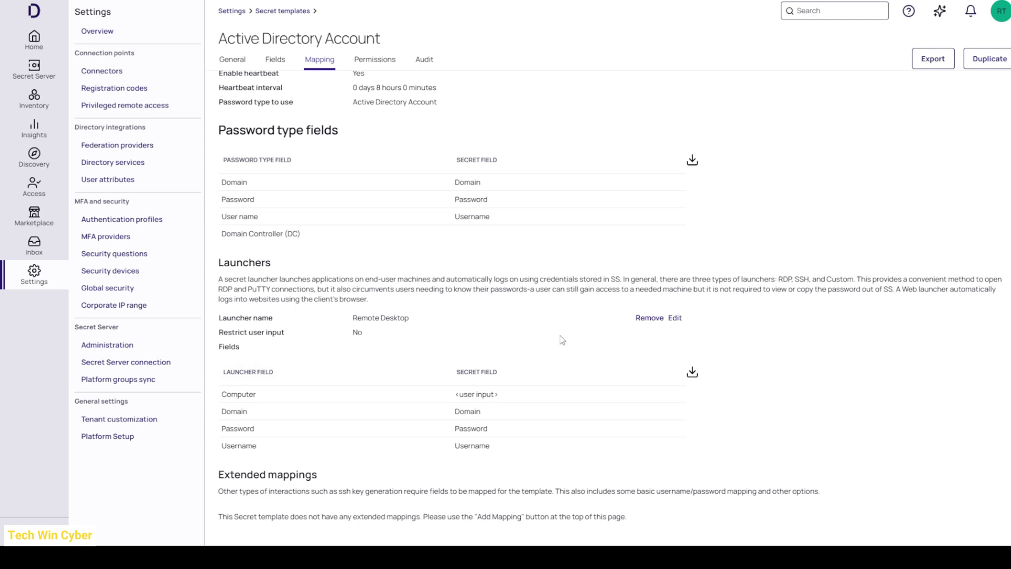
pyautogui.moveTo(259, 397); pyautogui.dragTo(223, 399)
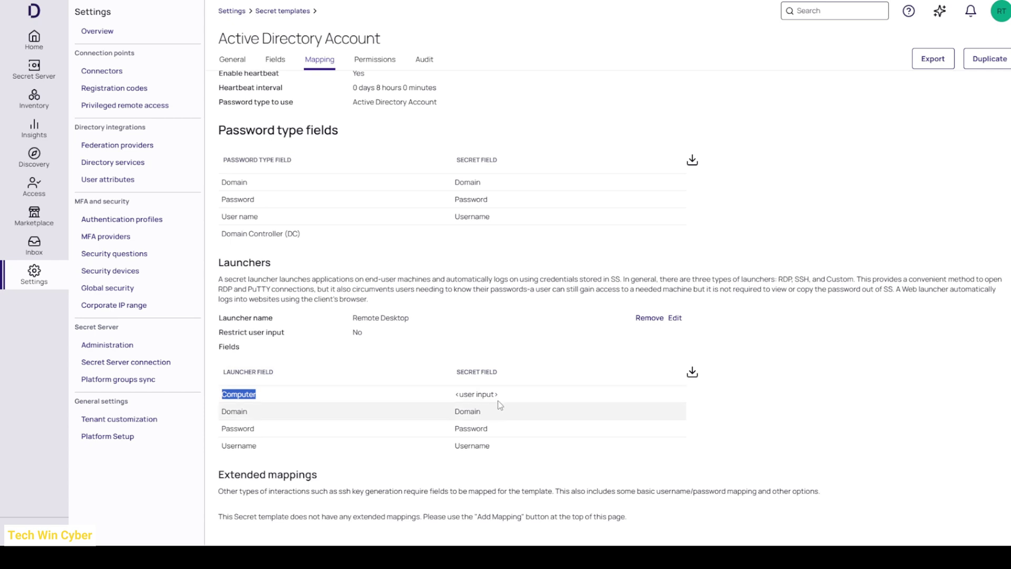
pyautogui.moveTo(500, 397); pyautogui.dragTo(451, 398)
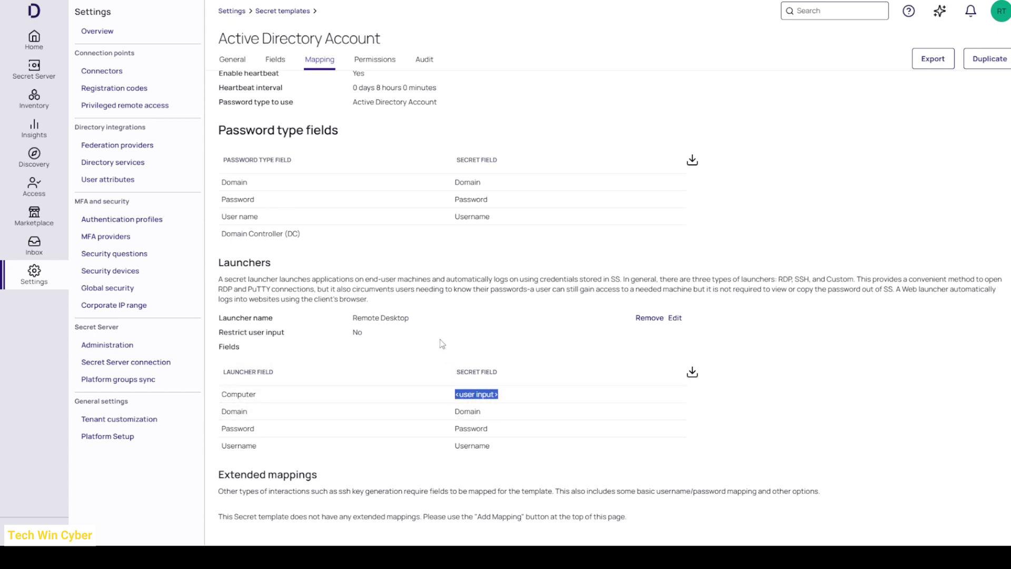
pyautogui.doubleClick(243, 263)
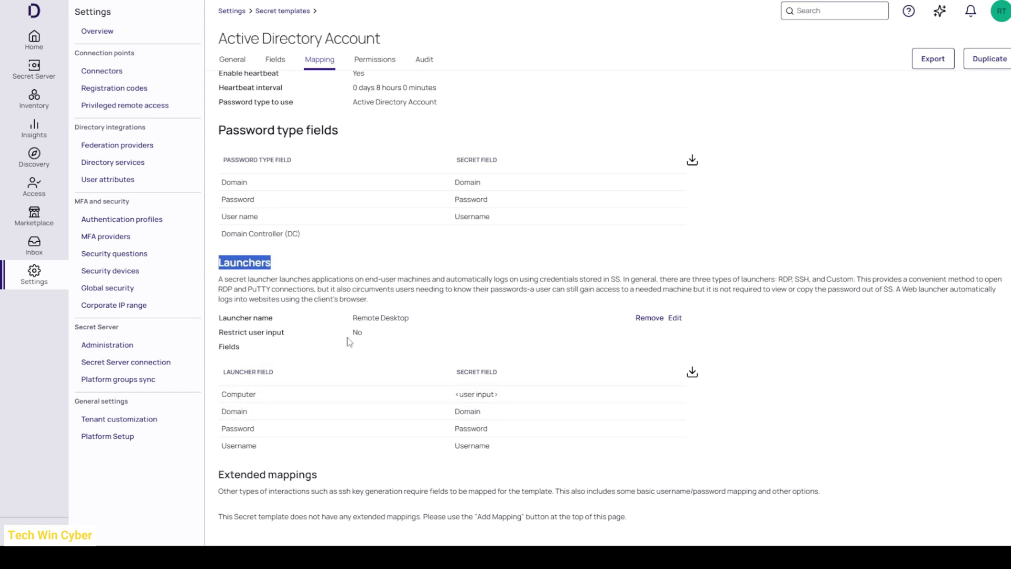
pyautogui.tripleClick(485, 394)
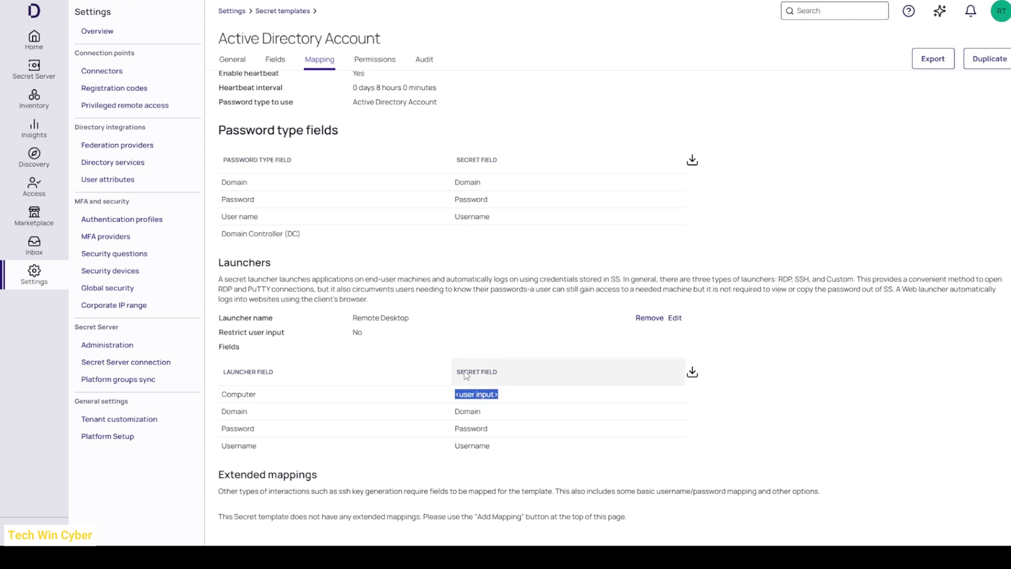
# Open the Classic AD Secret in Very Secret Folder and check what its RDP launcher asks for, without launching it.
pyautogui.tripleClick(412, 319)
pyautogui.click(420, 316)
pyautogui.click(33, 69)
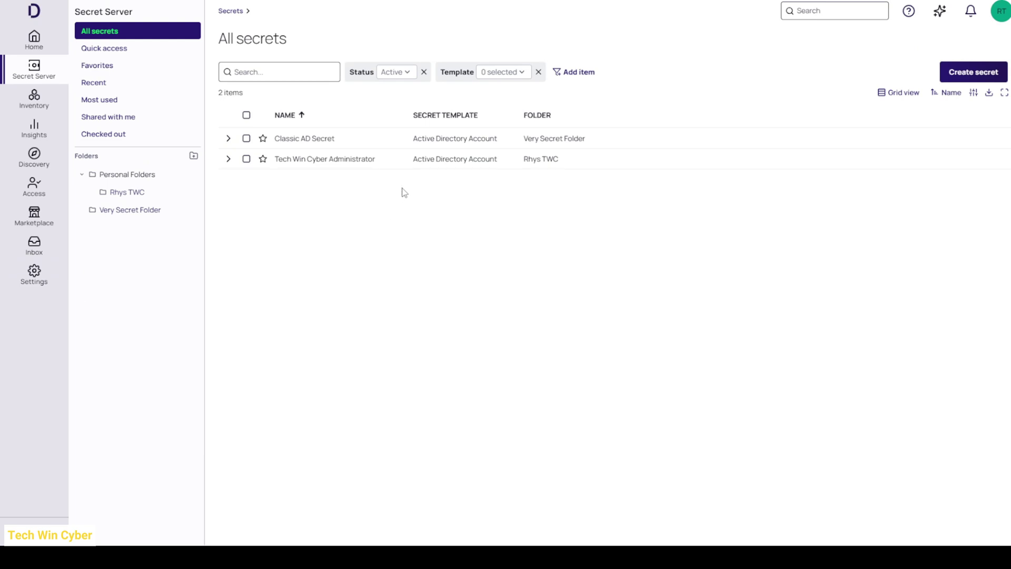
pyautogui.click(133, 210)
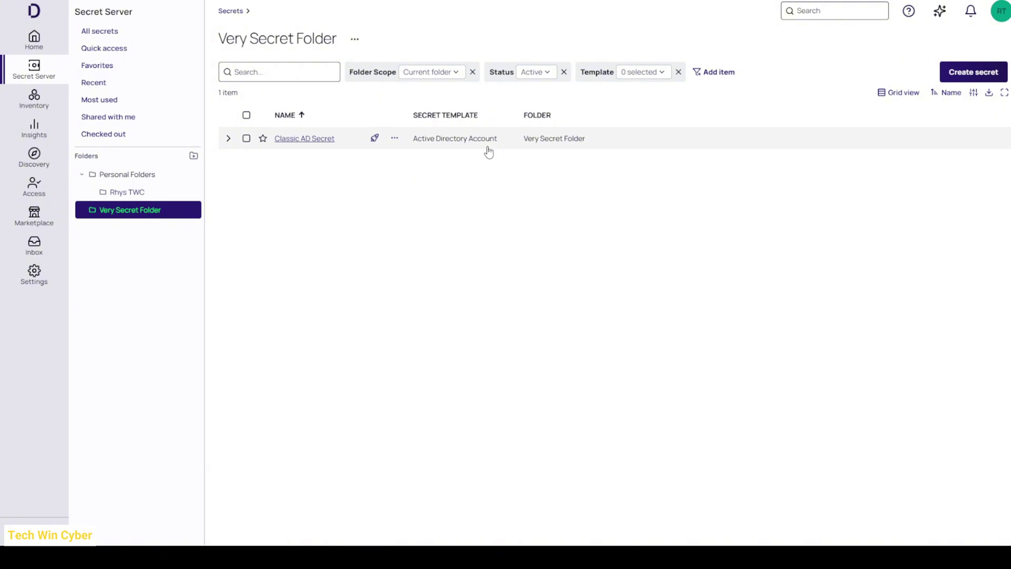
pyautogui.click(307, 138)
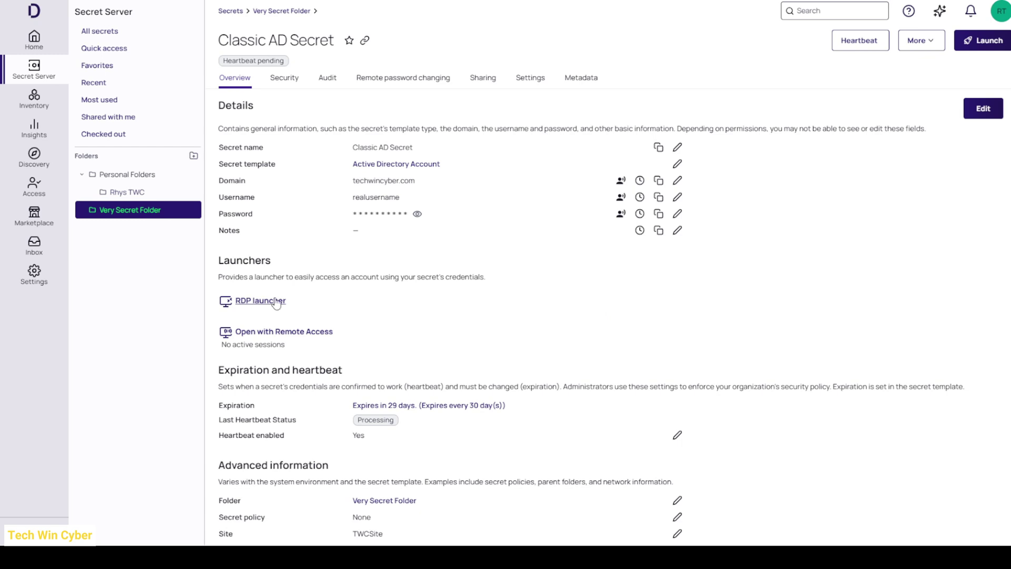
pyautogui.click(275, 301)
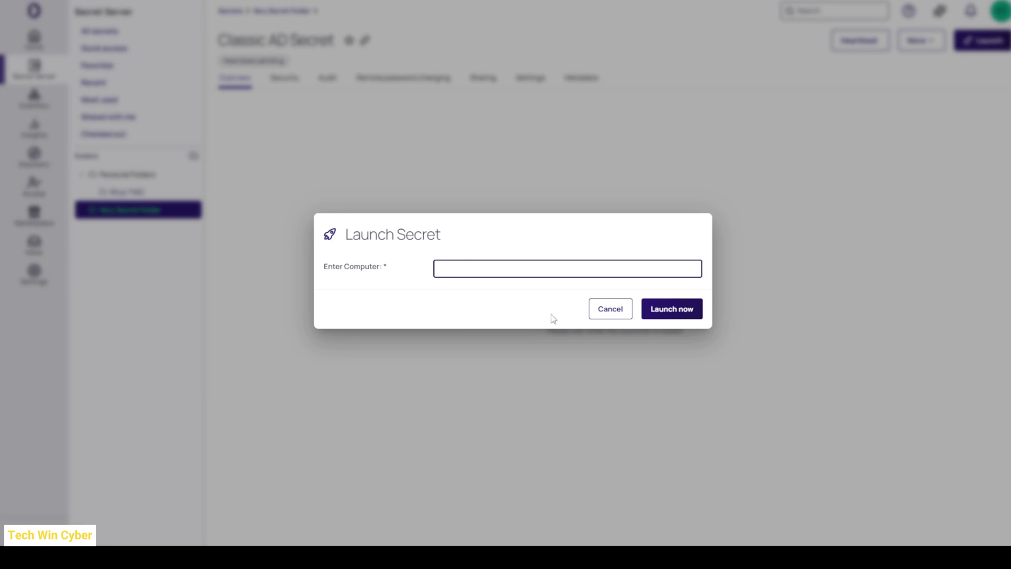
pyautogui.click(599, 318)
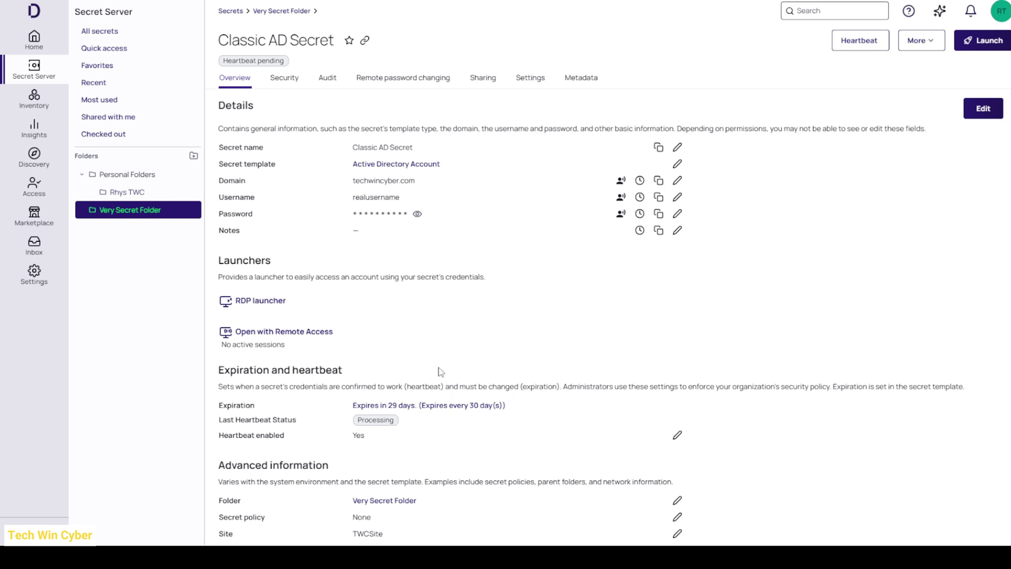
# Review the Classic AD Secret's expiration and heartbeat section and its domain and username details.
pyautogui.moveTo(218, 373); pyautogui.dragTo(349, 368)
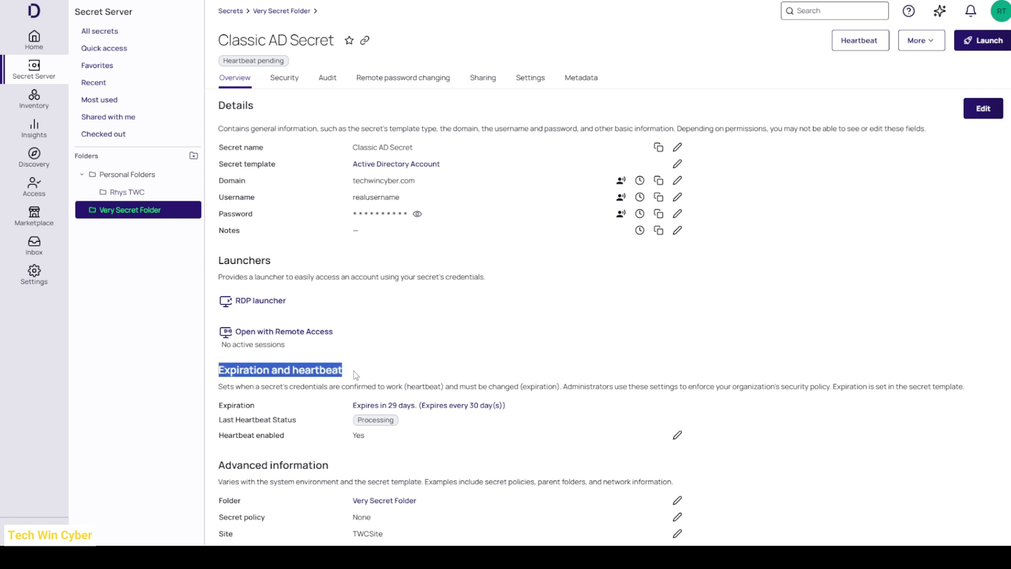
pyautogui.click(362, 385)
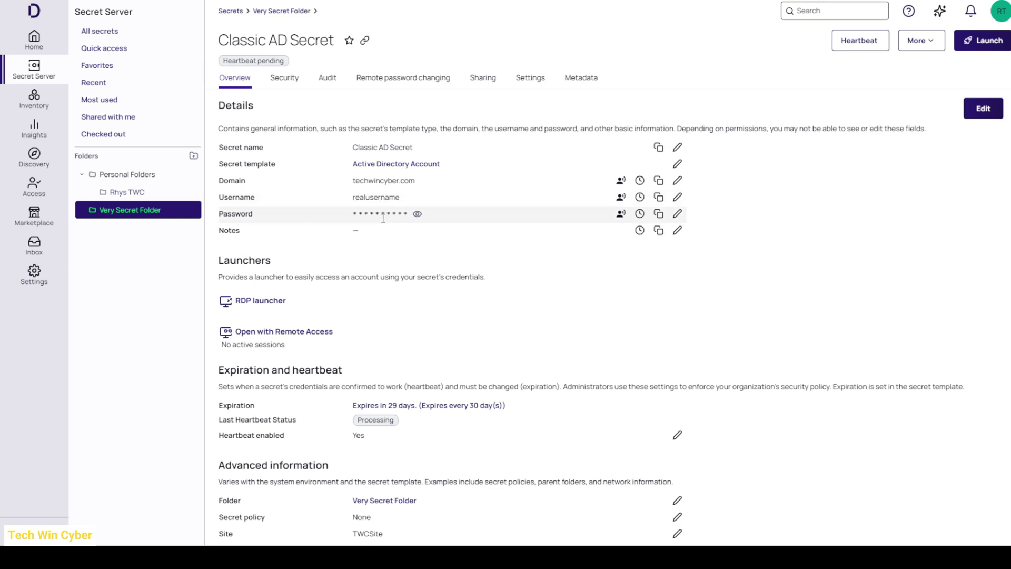
pyautogui.moveTo(352, 181); pyautogui.dragTo(416, 182)
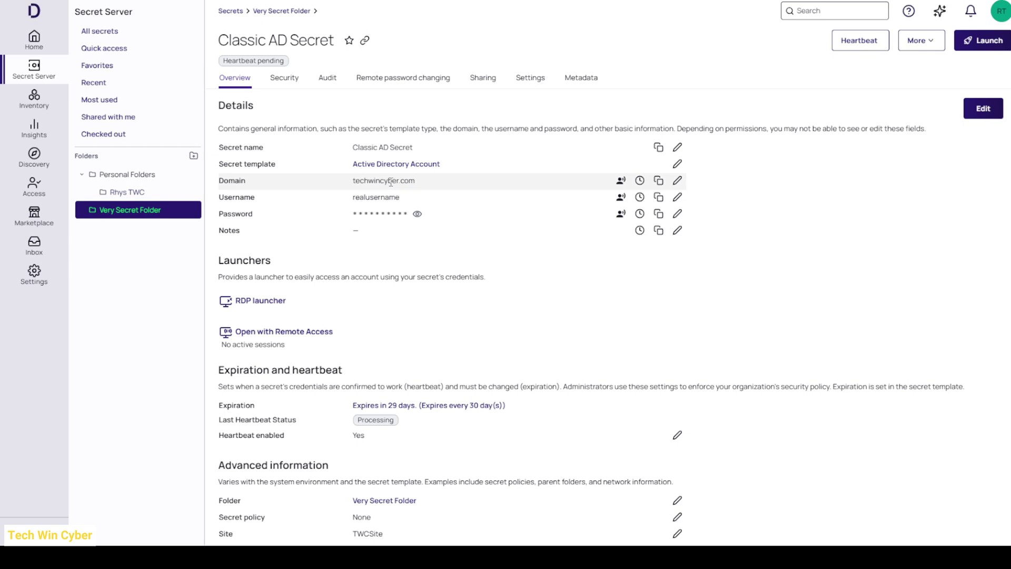
pyautogui.doubleClick(383, 197)
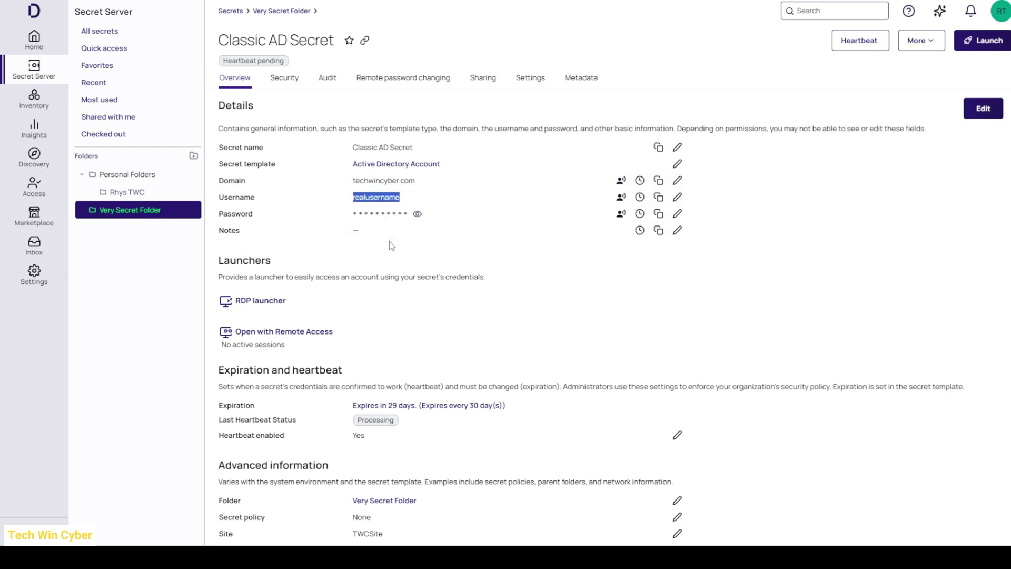
pyautogui.click(376, 276)
# Return to the secret templates in the Secret Server administration settings and look through the whole list.
pyautogui.click(33, 279)
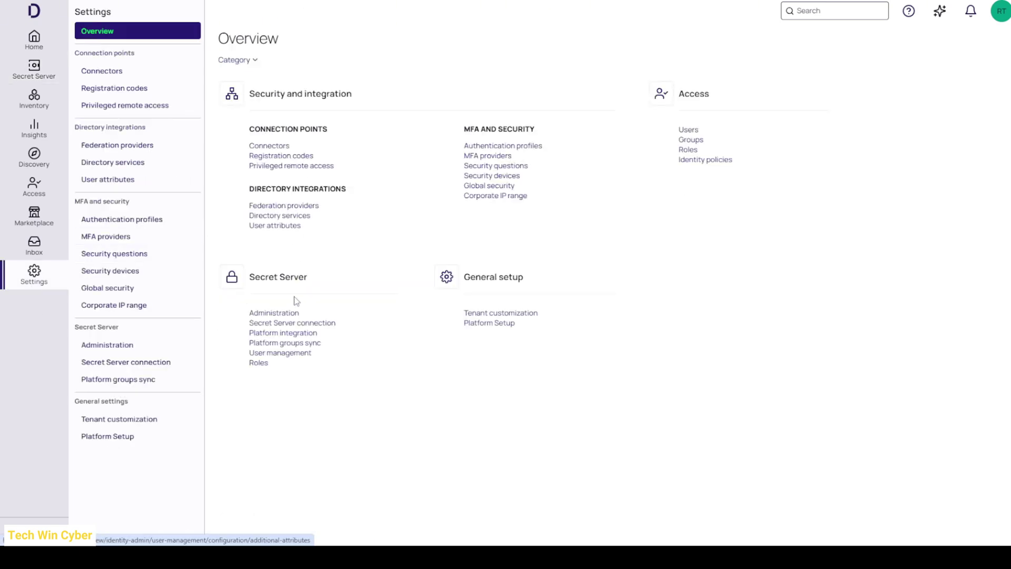
pyautogui.click(294, 314)
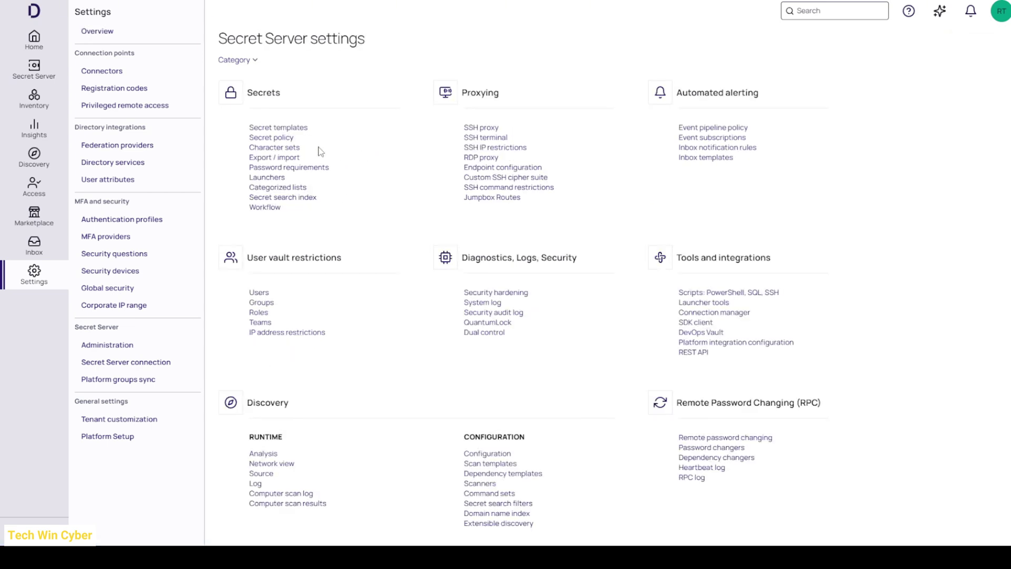
pyautogui.click(299, 128)
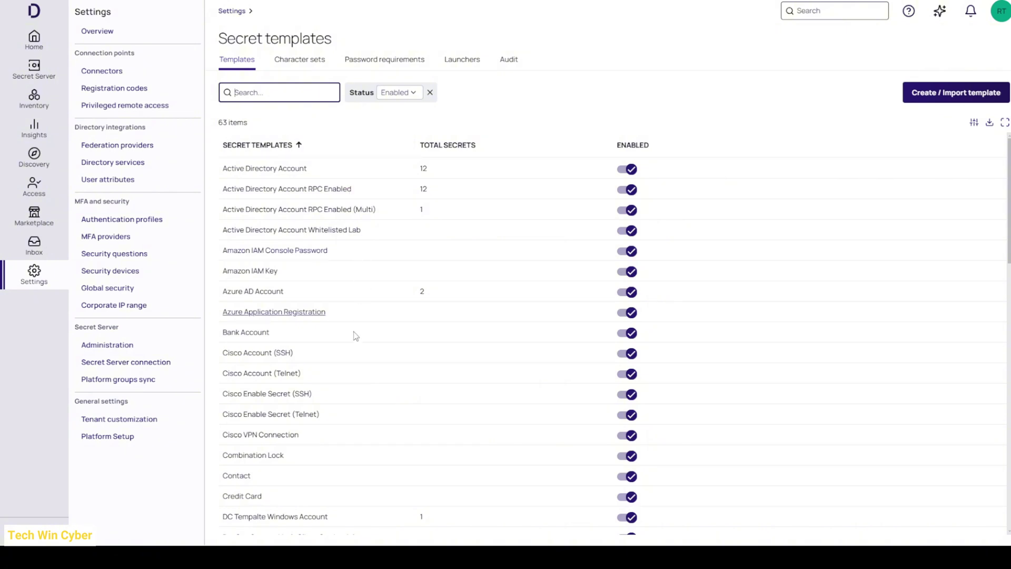
pyautogui.scroll(-5, 345, 383)
pyautogui.scroll(-10, 344, 380)
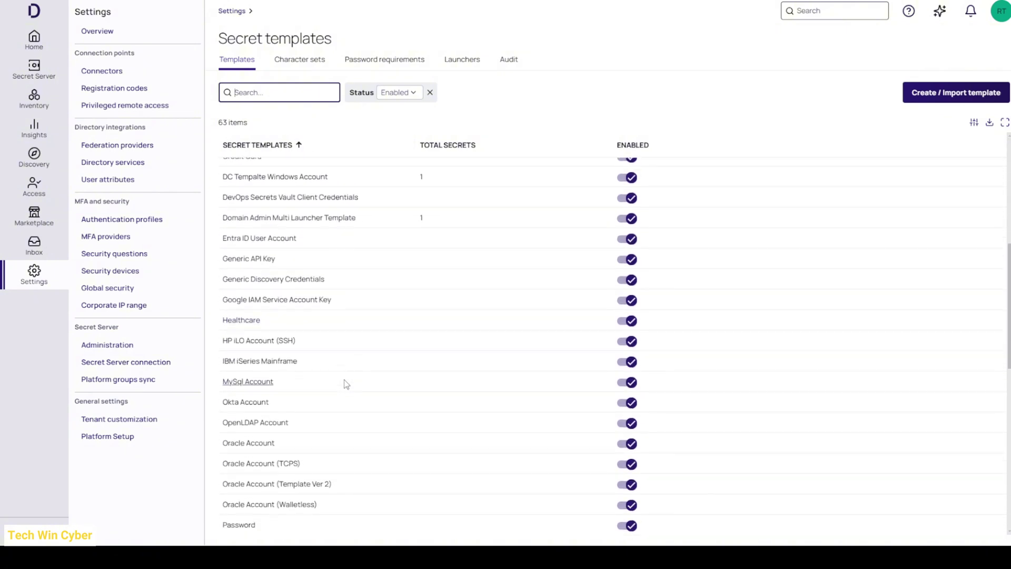
pyautogui.scroll(-5, 347, 375)
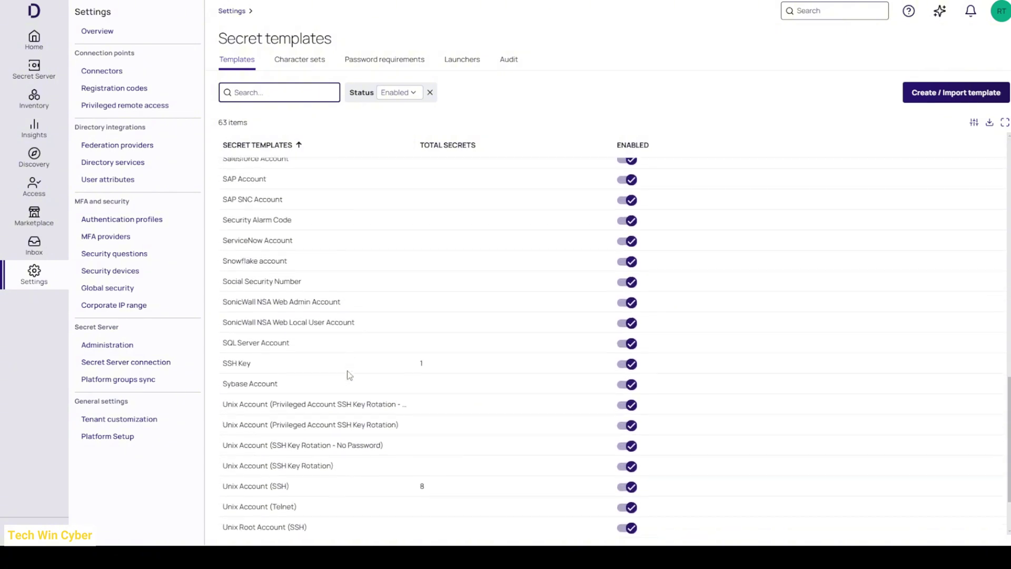
pyautogui.scroll(4, 348, 375)
pyautogui.scroll(15, 348, 374)
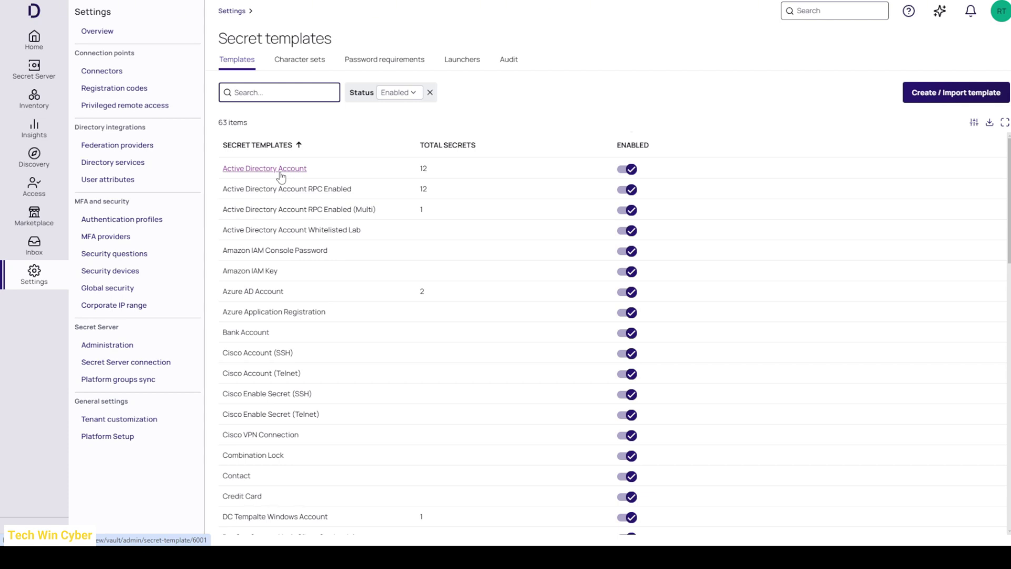
# Duplicate the Active Directory Account template under the name "SSH Hybrid / Active Directory".
pyautogui.click(279, 169)
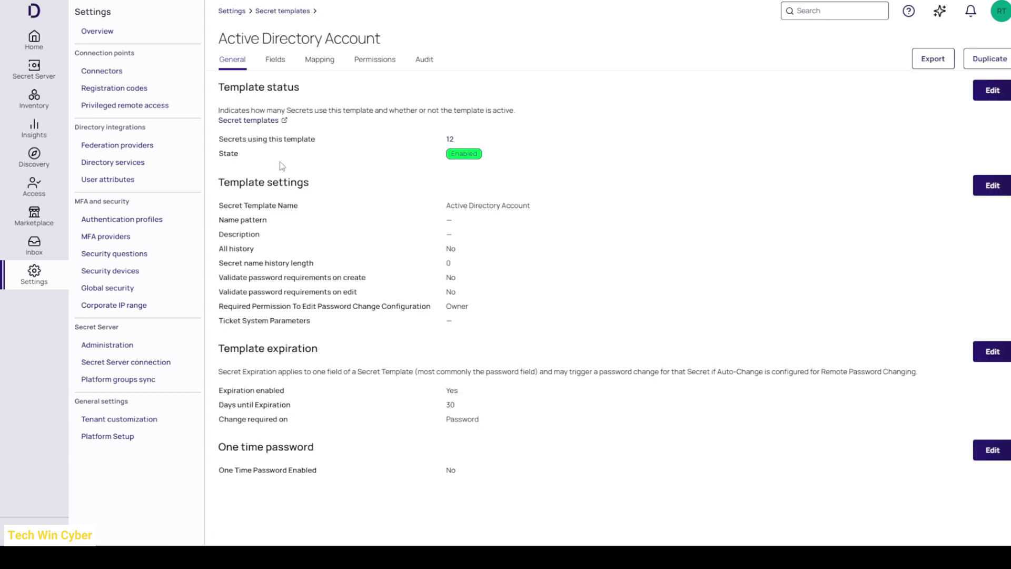
pyautogui.click(1007, 61)
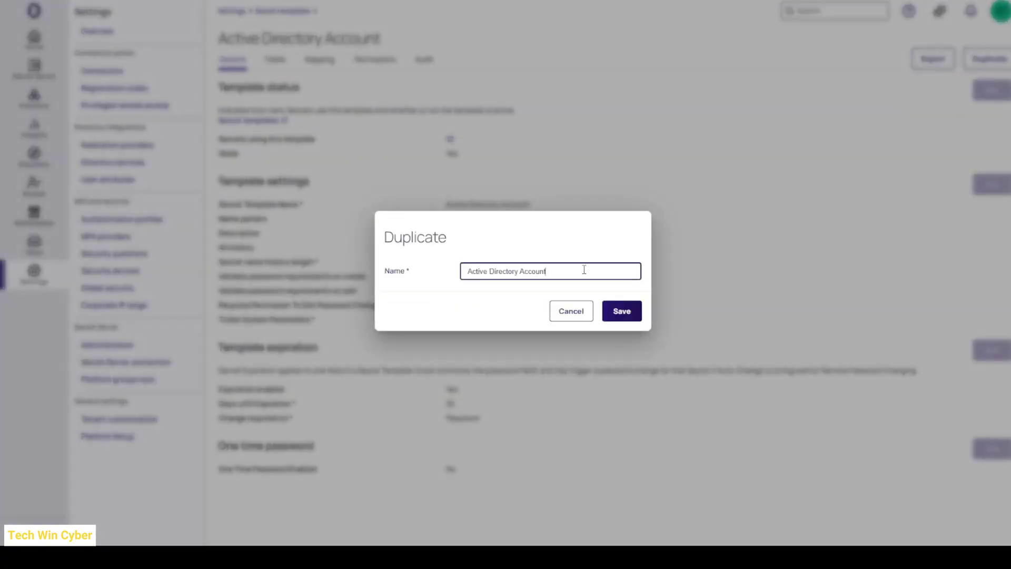
pyautogui.moveTo(584, 269); pyautogui.dragTo(409, 274)
pyautogui.write('SSH Hybrid / Active Directory')
pyautogui.click(621, 314)
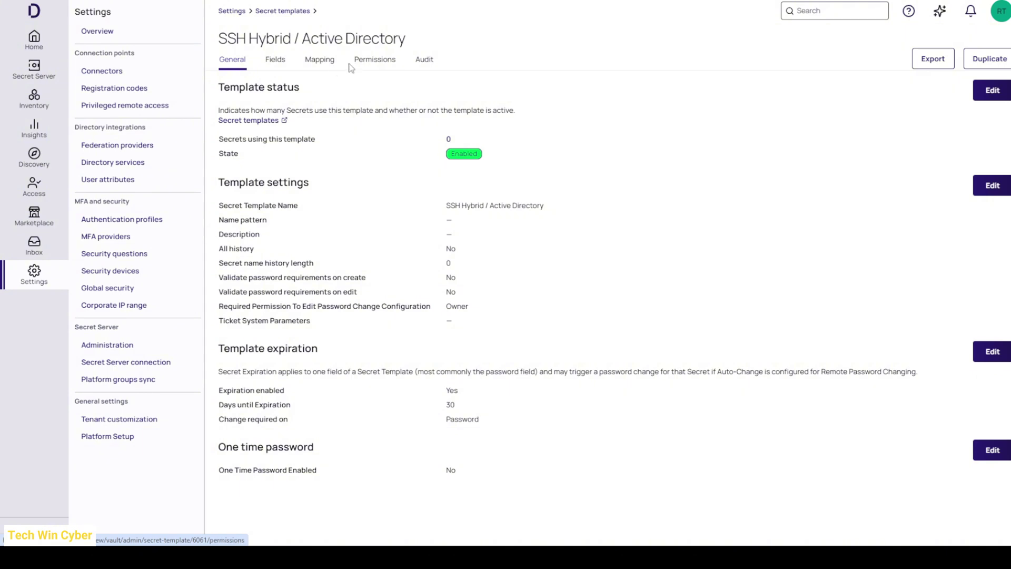
# Examine the SSH Hybrid / Active Directory template's mappings, including its Remote Desktop launcher.
pyautogui.click(331, 65)
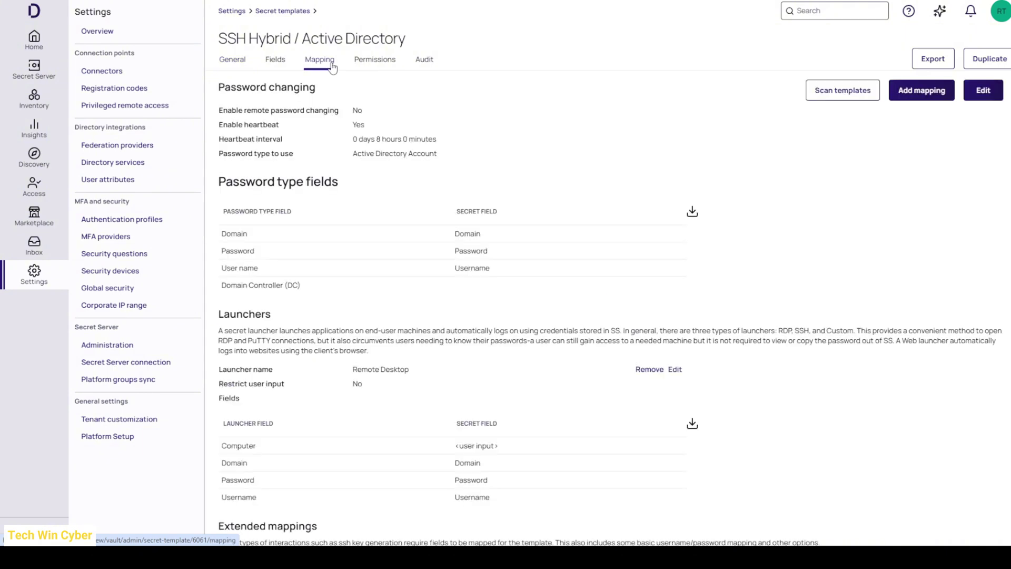
pyautogui.moveTo(415, 373); pyautogui.dragTo(344, 377)
pyautogui.click(399, 351)
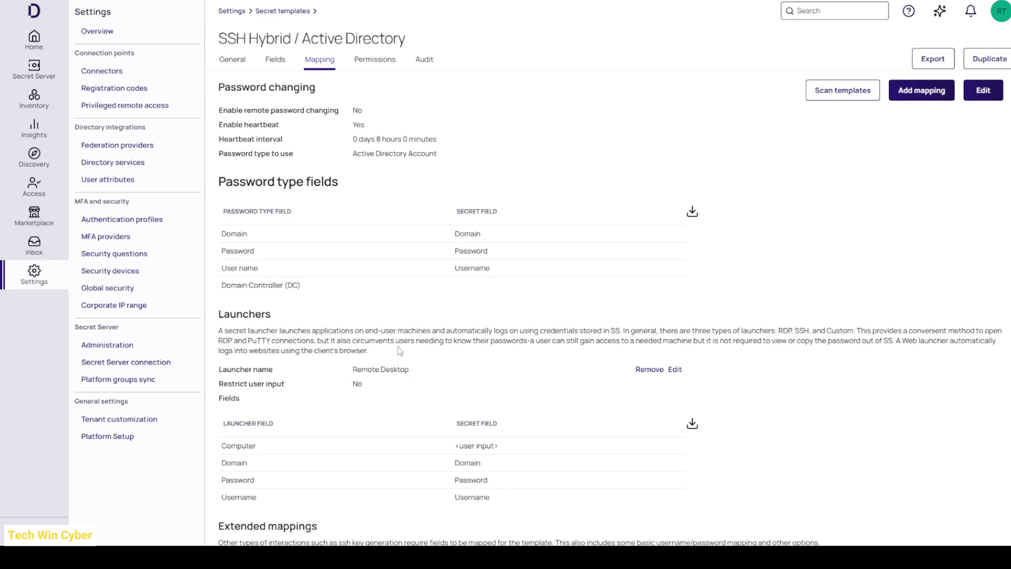
pyautogui.scroll(-1, 400, 353)
pyautogui.scroll(1, 401, 354)
# Add a PuTTY launcher mapping that uses the Password and Username secret fields and a default port of 22, keeping the host as user input.
pyautogui.click(930, 92)
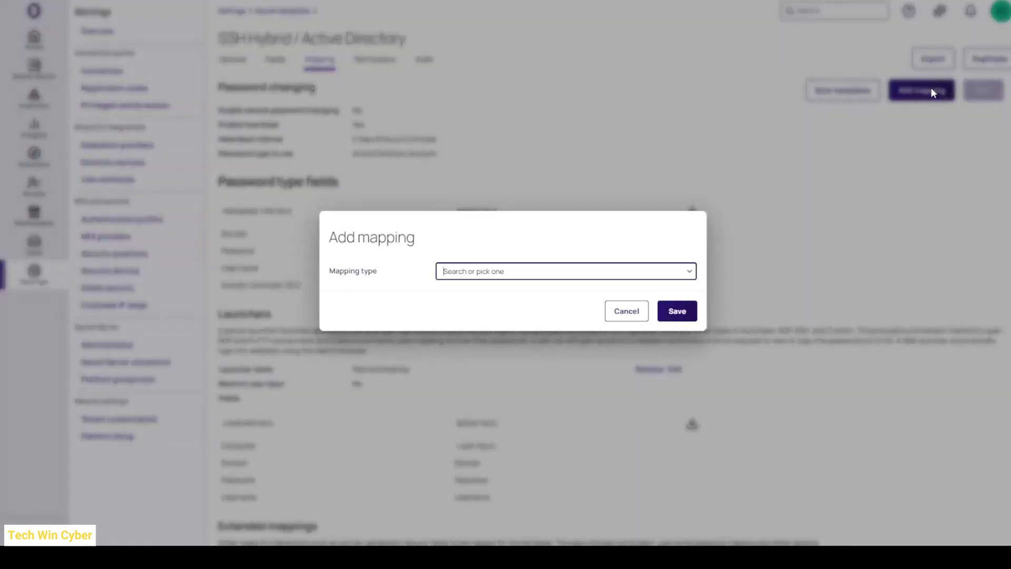
pyautogui.click(537, 270)
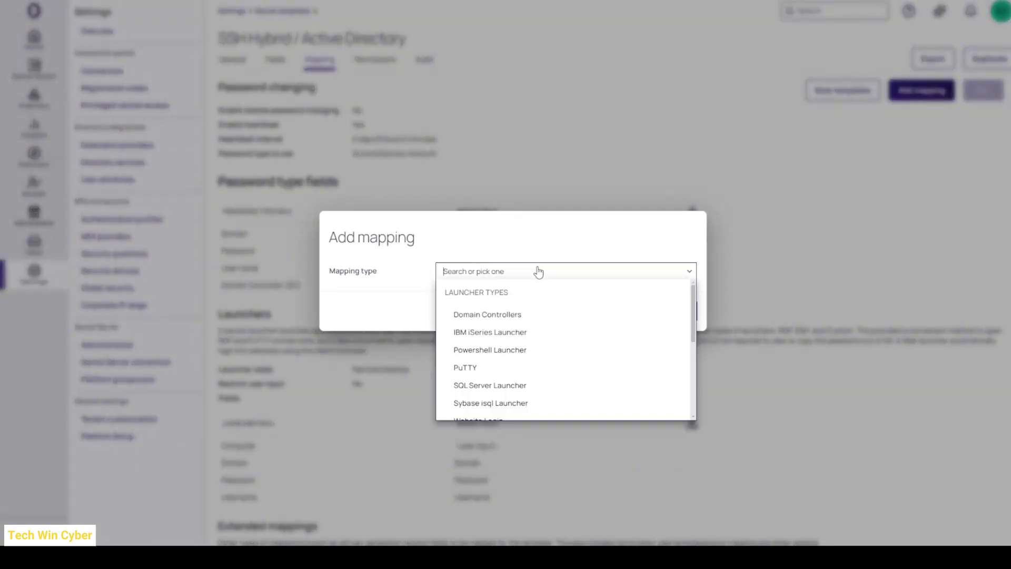
pyautogui.click(491, 368)
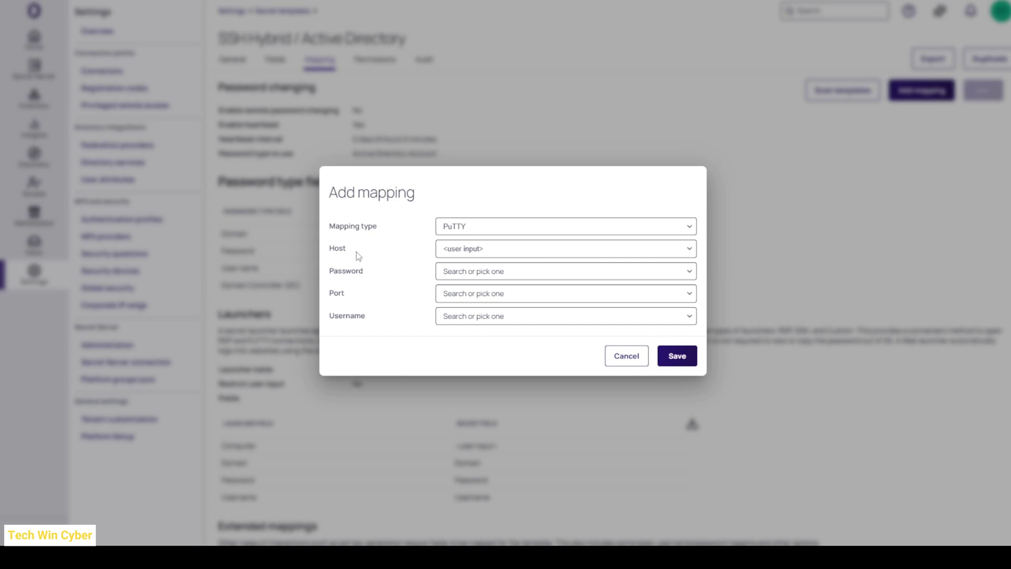
pyautogui.click(471, 275)
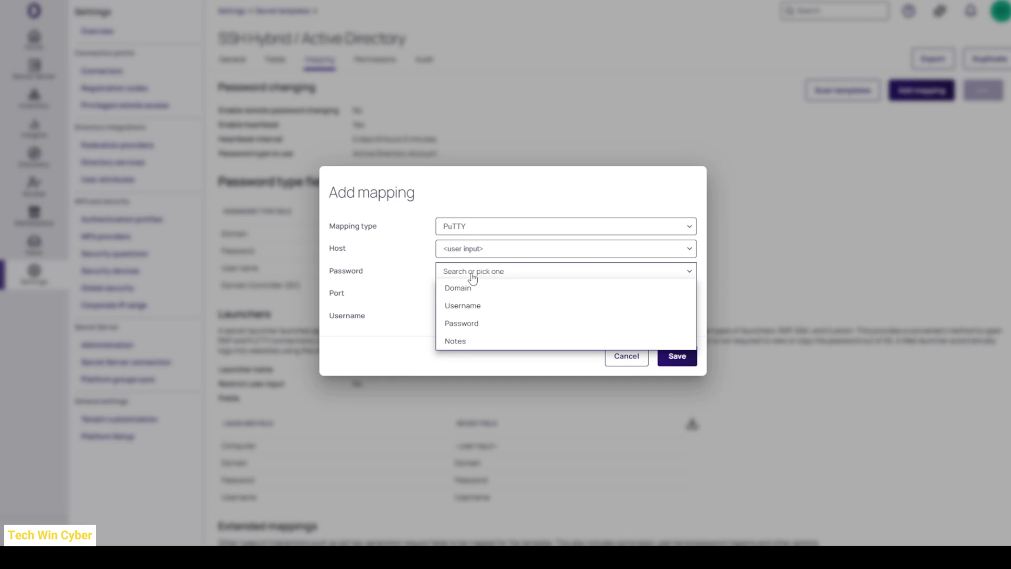
pyautogui.click(476, 325)
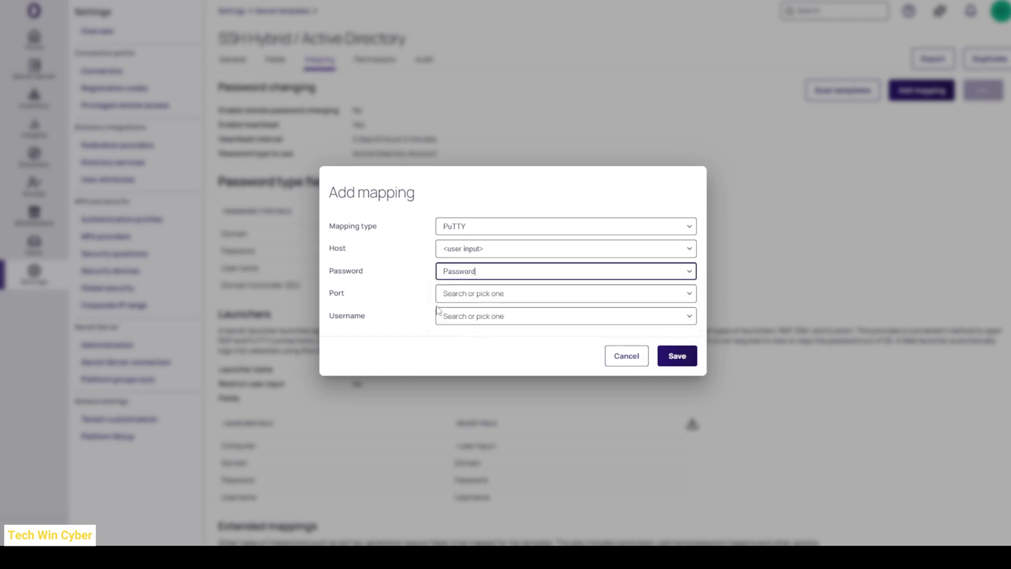
pyautogui.click(472, 300)
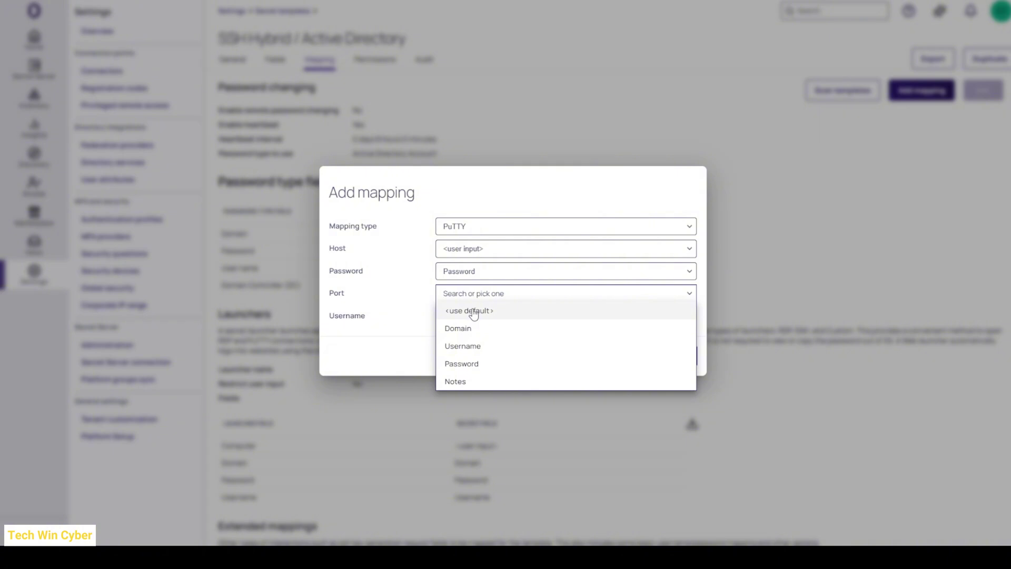
pyautogui.click(469, 310)
pyautogui.write('22')
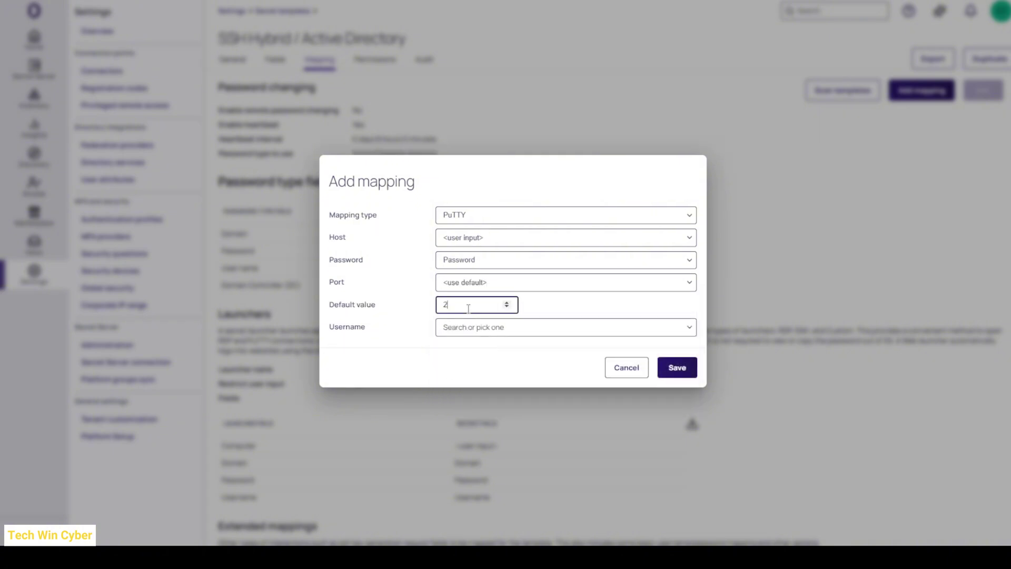
pyautogui.click(364, 333)
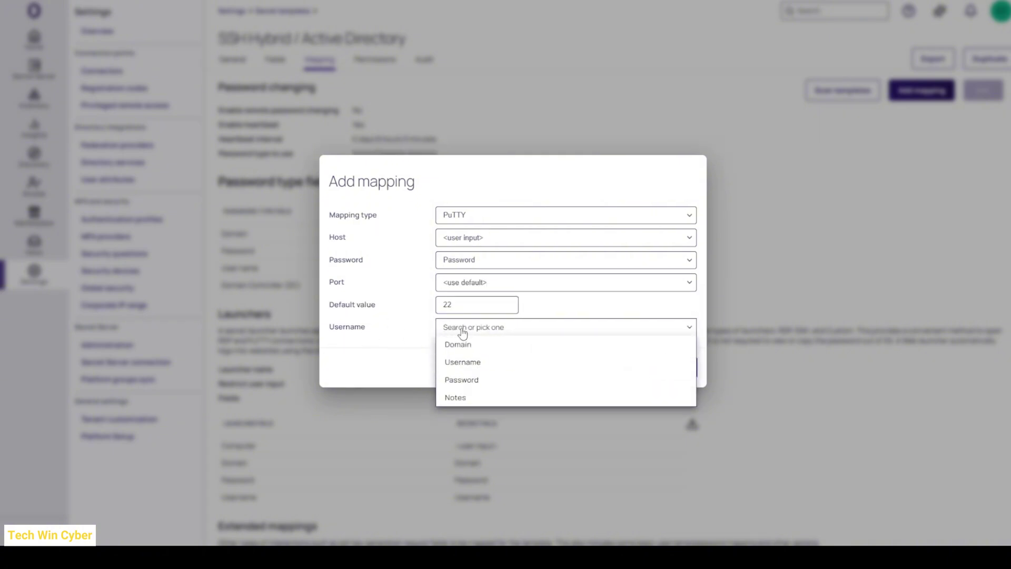
pyautogui.click(482, 366)
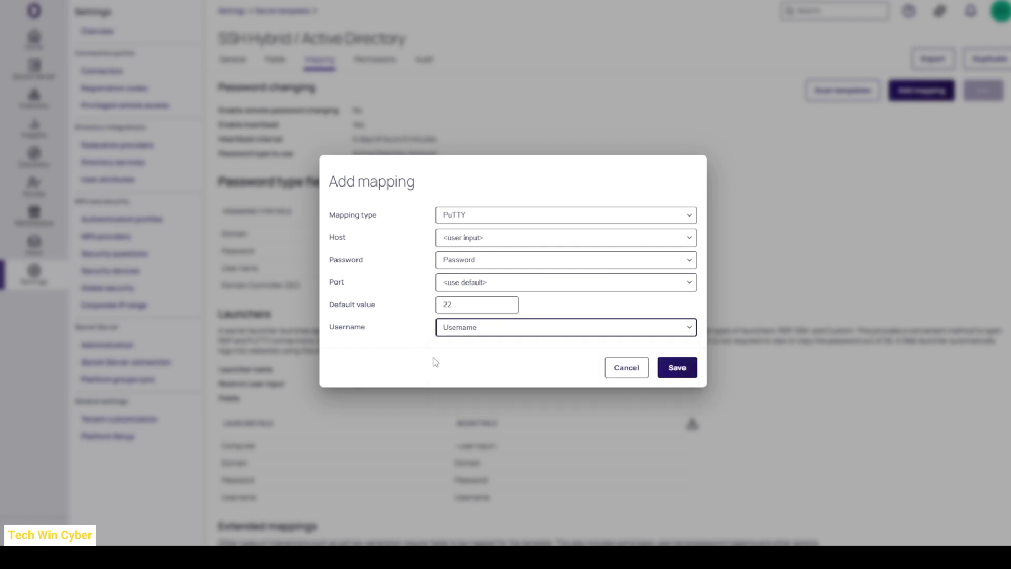
pyautogui.click(432, 357)
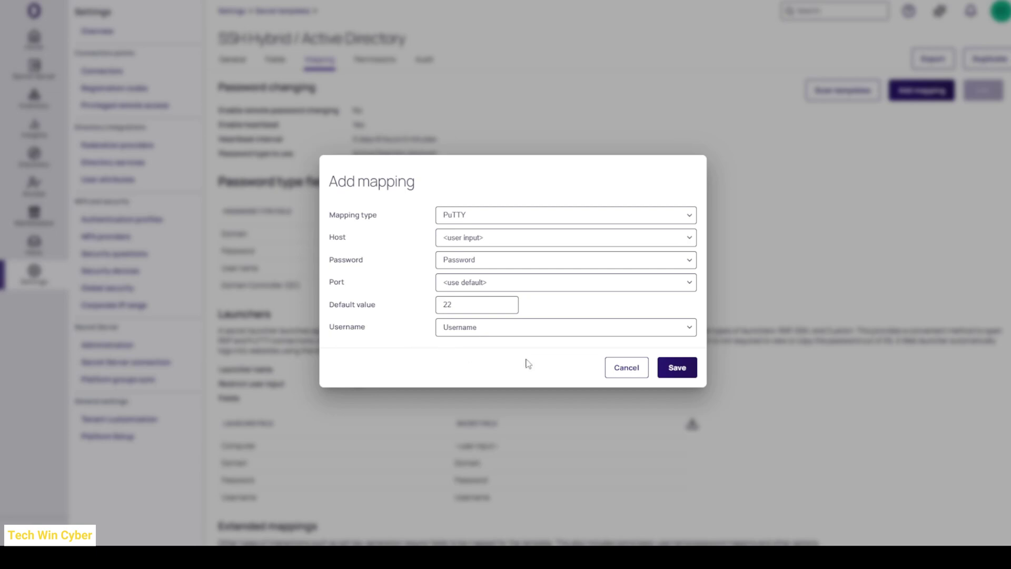
pyautogui.click(676, 368)
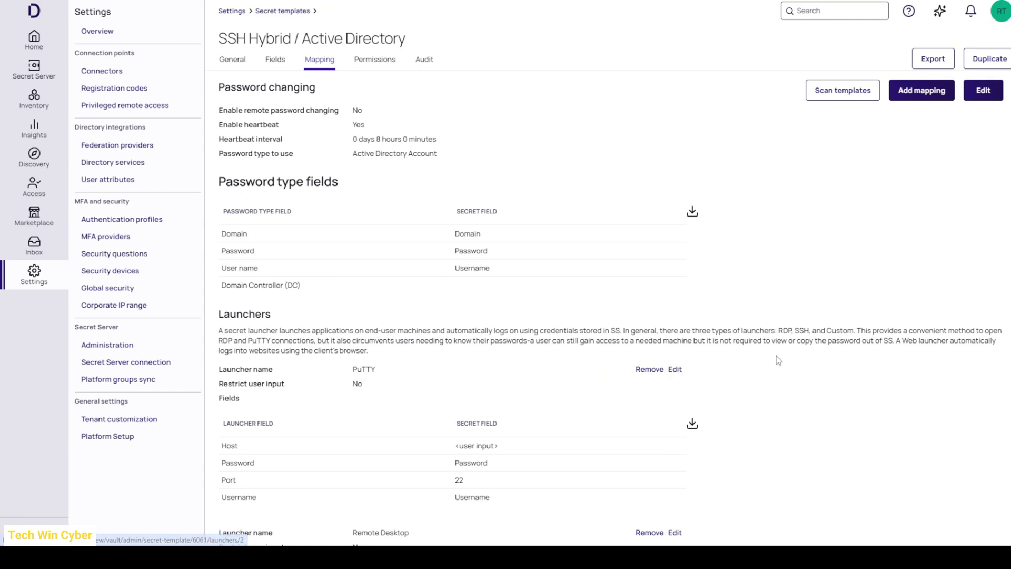
# Review the template's PuTTY and Remote Desktop launchers and how the PuTTY Host field is mapped.
pyautogui.scroll(-4, 778, 363)
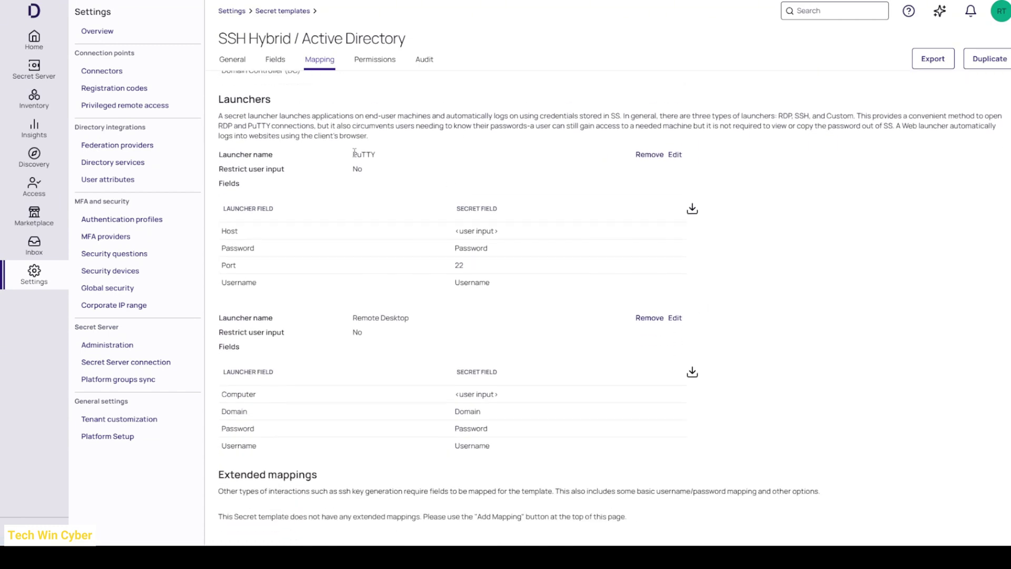
pyautogui.moveTo(352, 153); pyautogui.dragTo(379, 153)
pyautogui.moveTo(357, 318); pyautogui.dragTo(426, 325)
pyautogui.click(426, 325)
pyautogui.moveTo(454, 231); pyautogui.dragTo(503, 237)
pyautogui.click(450, 146)
pyautogui.scroll(4, 471, 160)
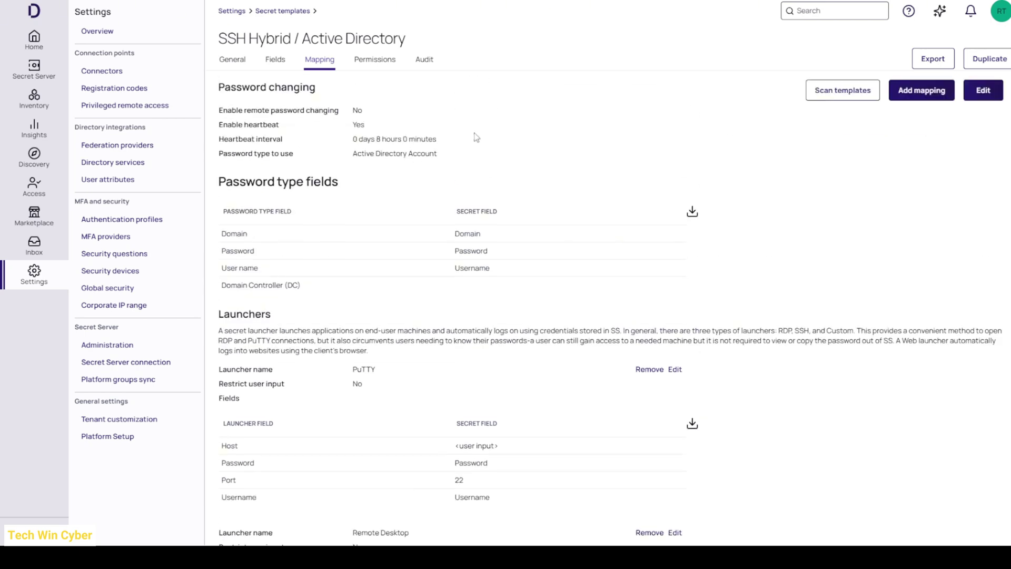
# Start a new secret in Very Secret Folder based on the SSH Hybrid / Active Directory template.
pyautogui.click(35, 79)
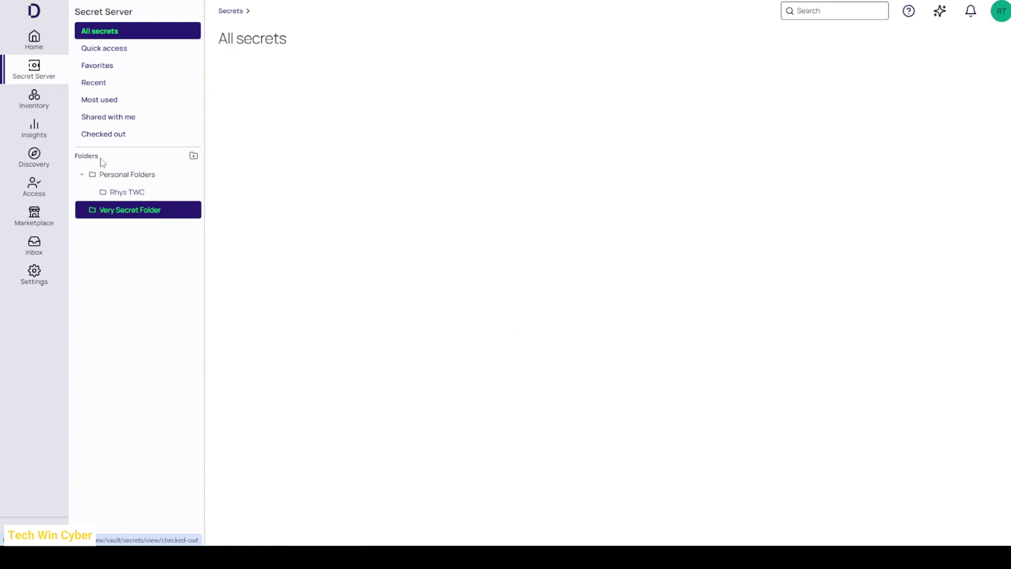
pyautogui.click(131, 210)
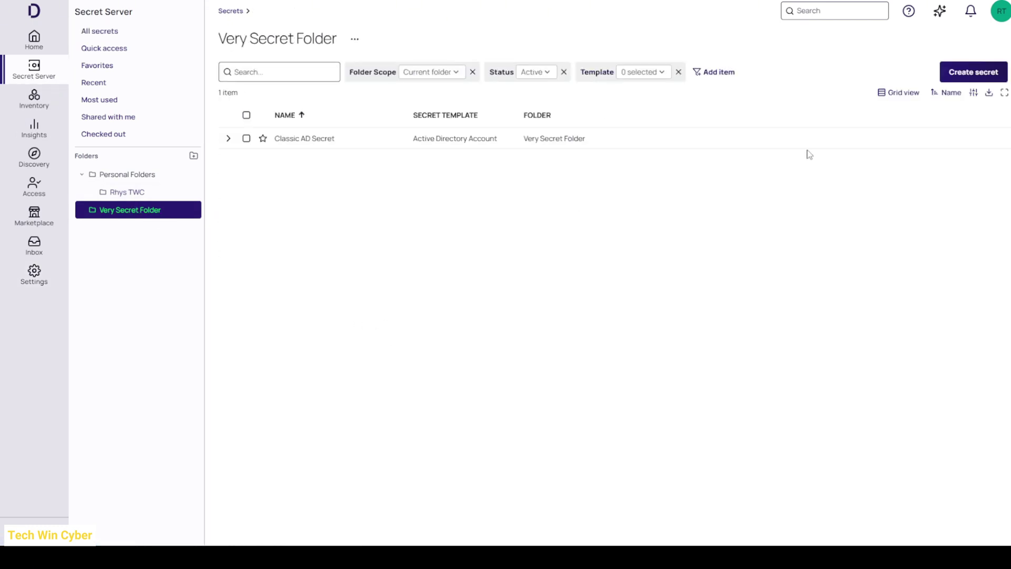
pyautogui.click(965, 75)
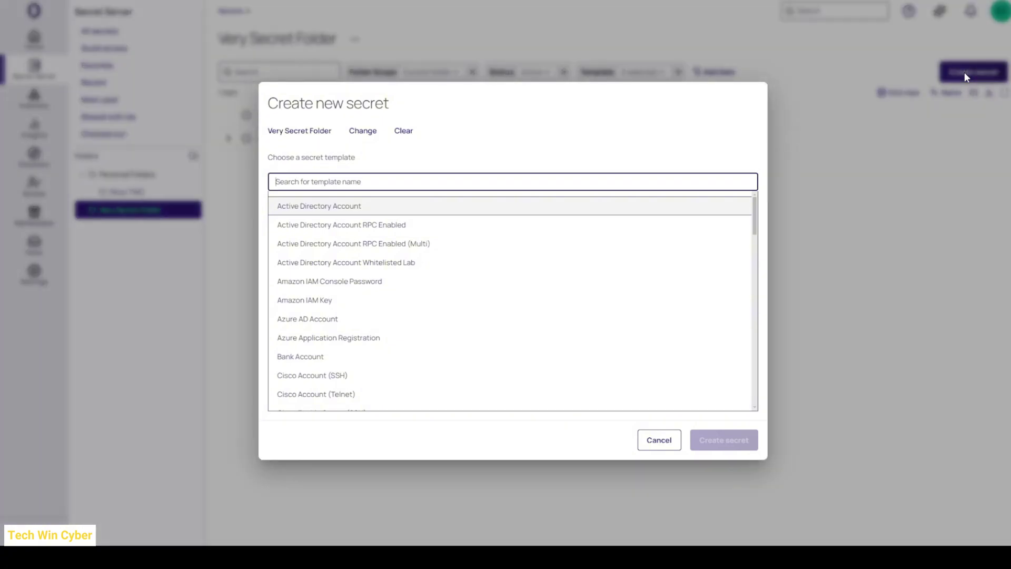
pyautogui.moveTo(754, 216); pyautogui.dragTo(750, 352)
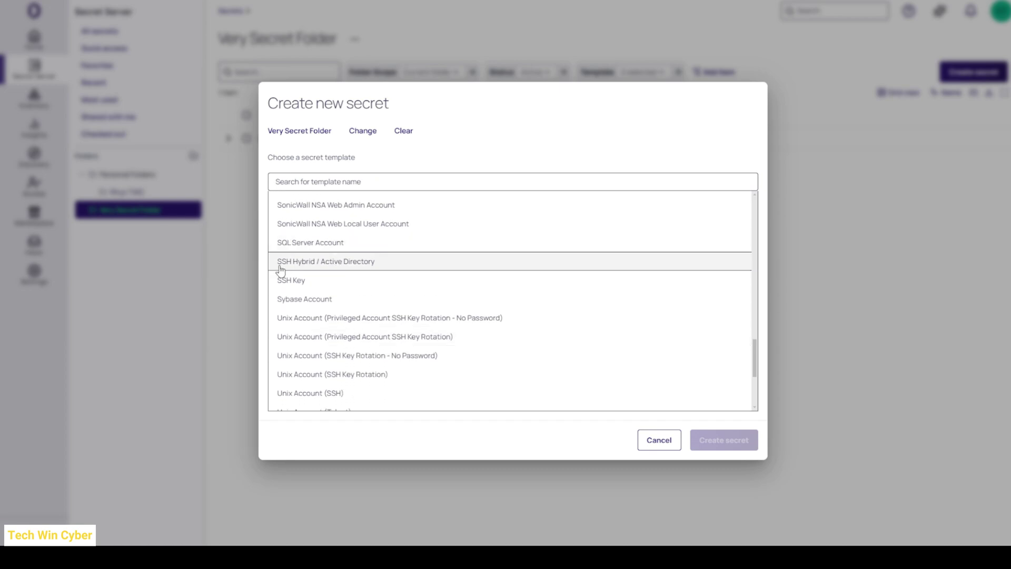
pyautogui.click(361, 261)
# Name the secret "This is a cool secret", with domain techwincyber.com and username realusername.
pyautogui.click(443, 194)
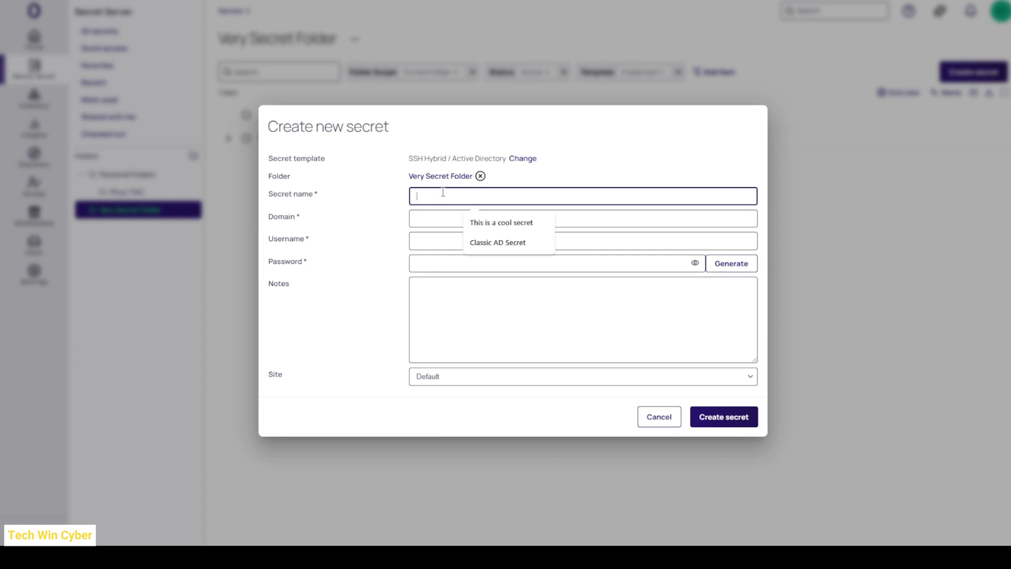
pyautogui.click(502, 227)
pyautogui.click(440, 220)
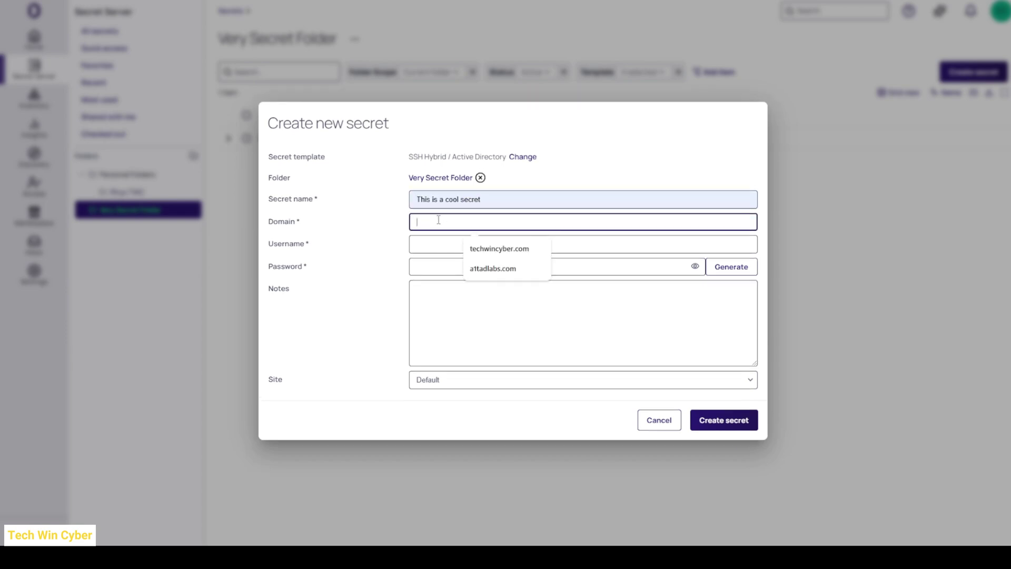
pyautogui.click(482, 247)
pyautogui.click(481, 244)
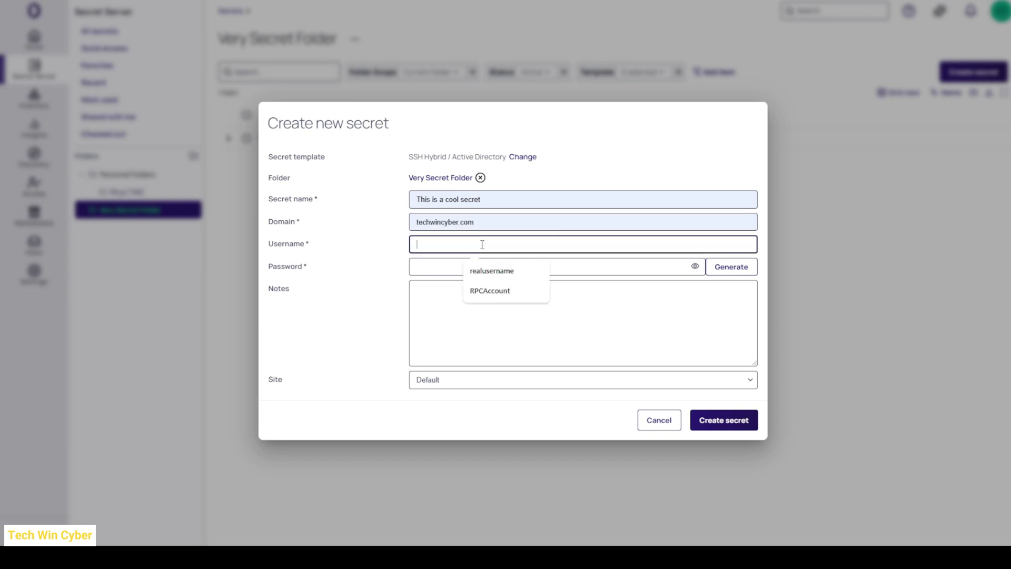
pyautogui.click(477, 271)
# Generate a password for the new secret's Password field.
pyautogui.click(466, 268)
pyautogui.click(741, 273)
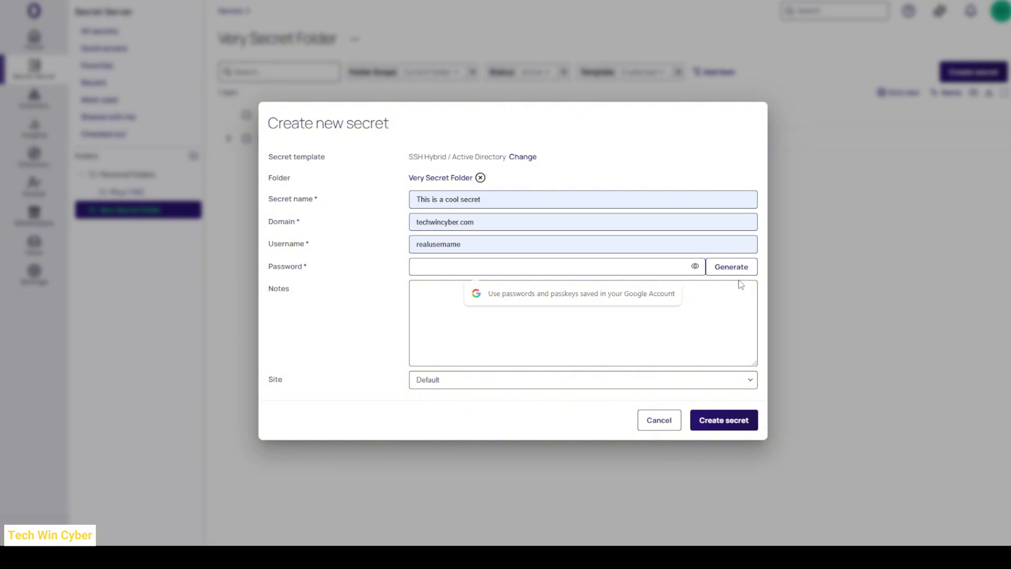
pyautogui.click(614, 311)
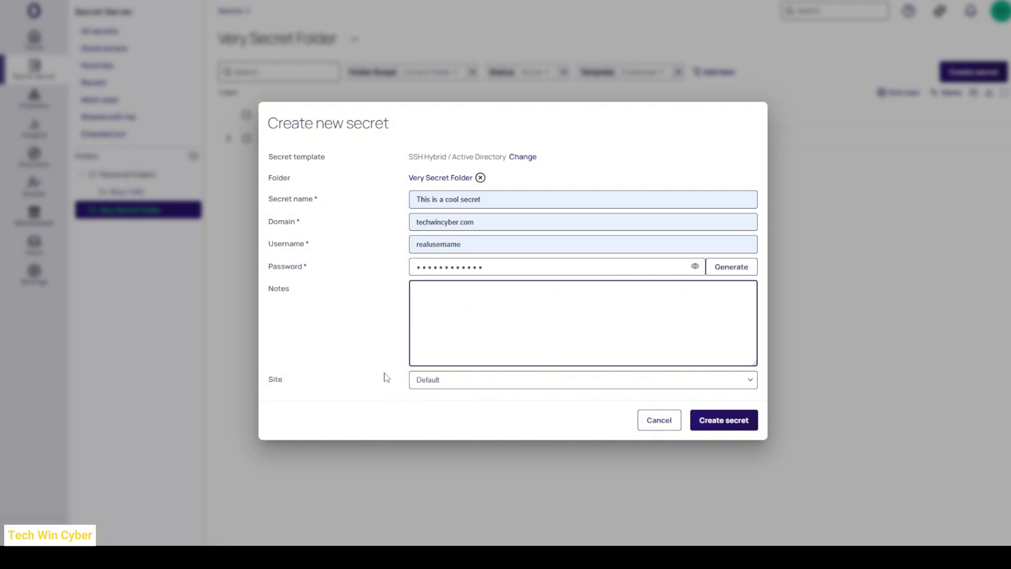
# Set the secret's site to TWCSite, leave the notes empty, and create the secret.
pyautogui.click(456, 384)
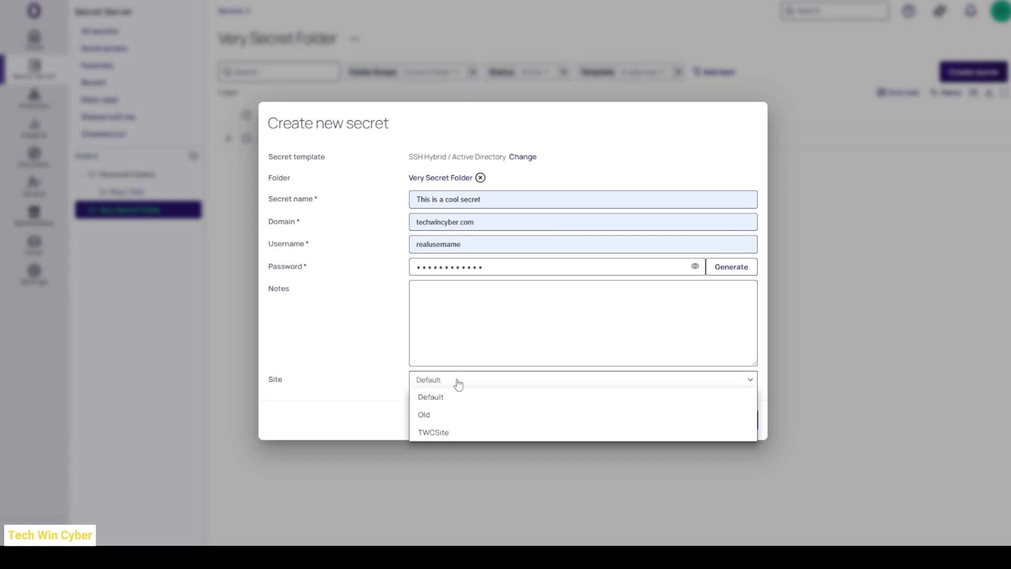
pyautogui.click(455, 434)
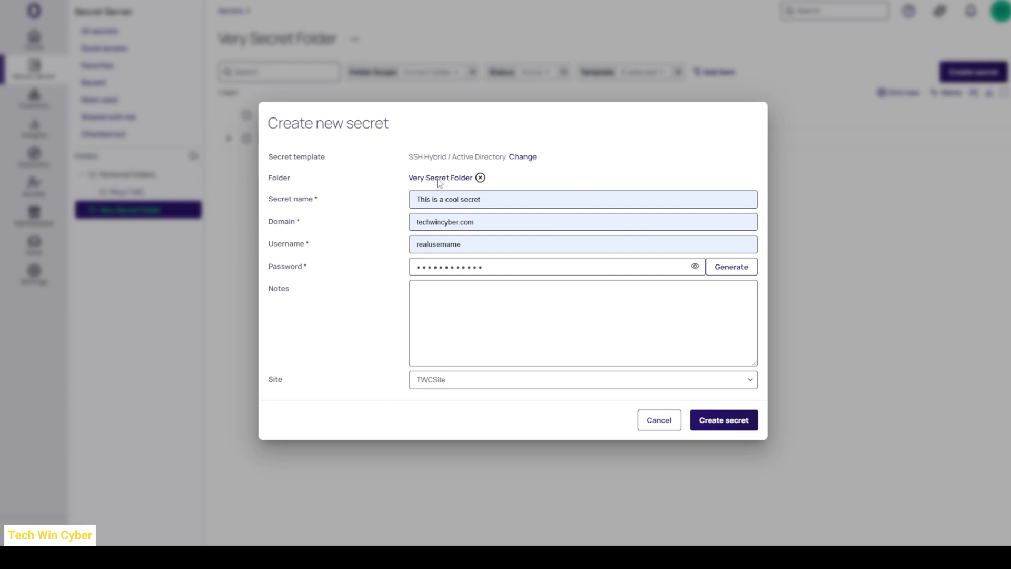
pyautogui.click(446, 325)
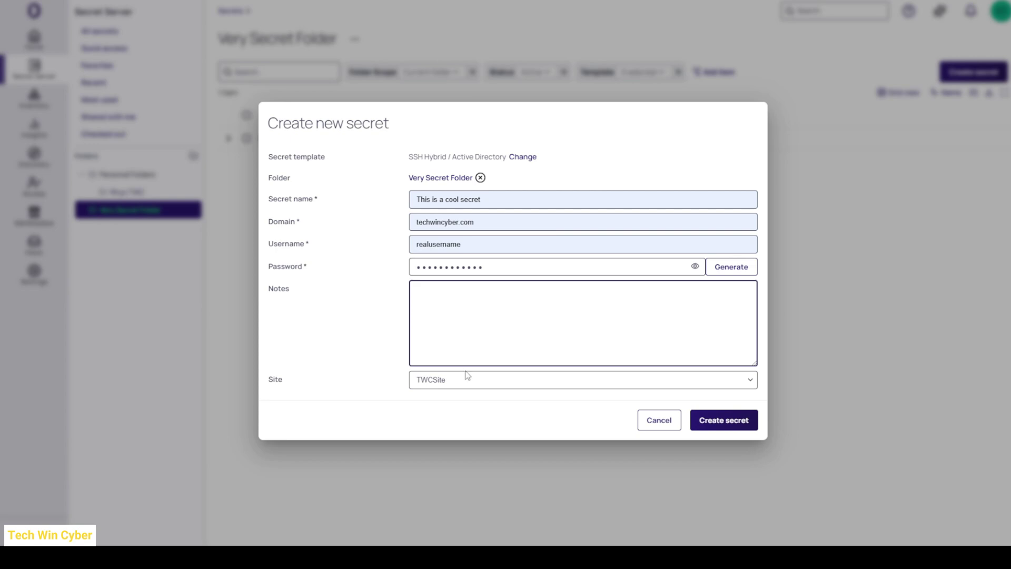
pyautogui.click(342, 324)
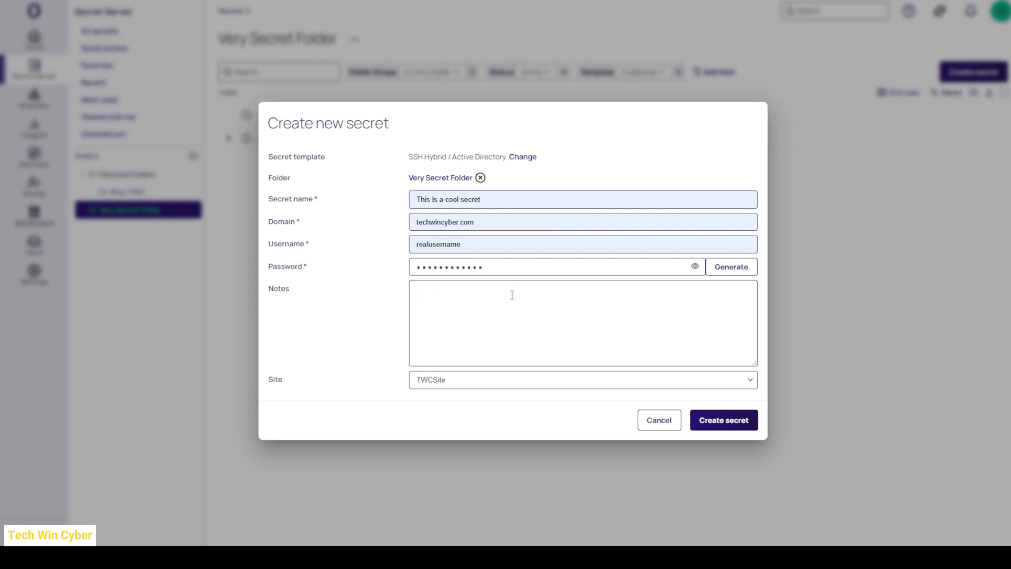
pyautogui.click(722, 418)
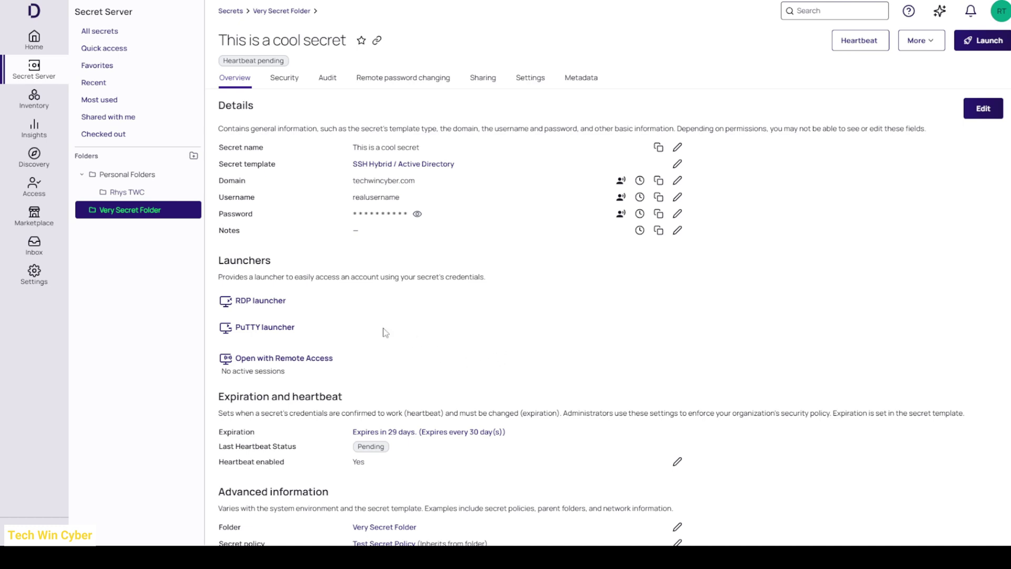
# Try to launch a PuTTY session from the secret to host dc01.techwincyber.com, and recheck the launcher's host prompt.
pyautogui.click(282, 328)
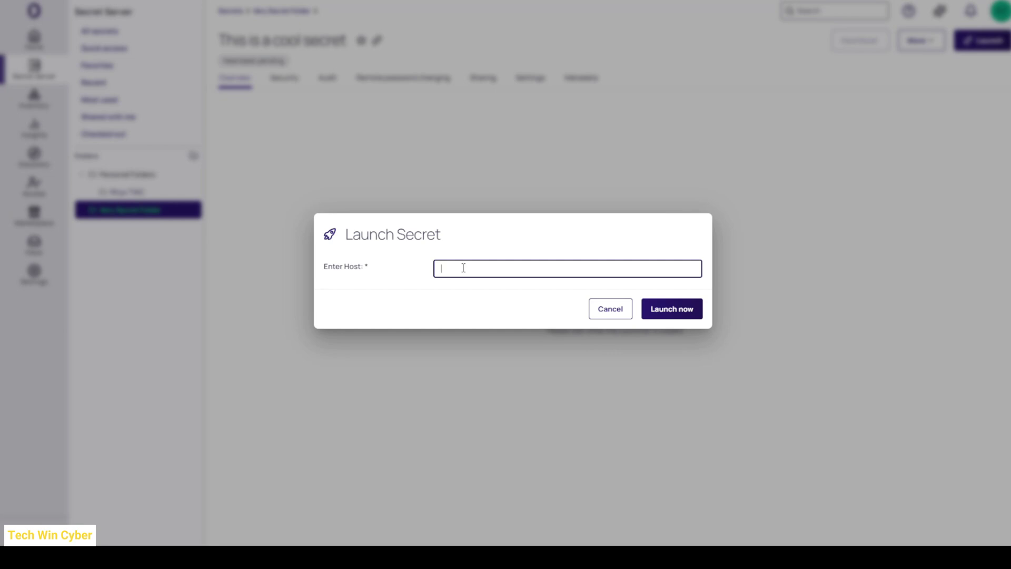
pyautogui.write('dc01')
pyautogui.write('.techwincyber.local')
pyautogui.press('Return')
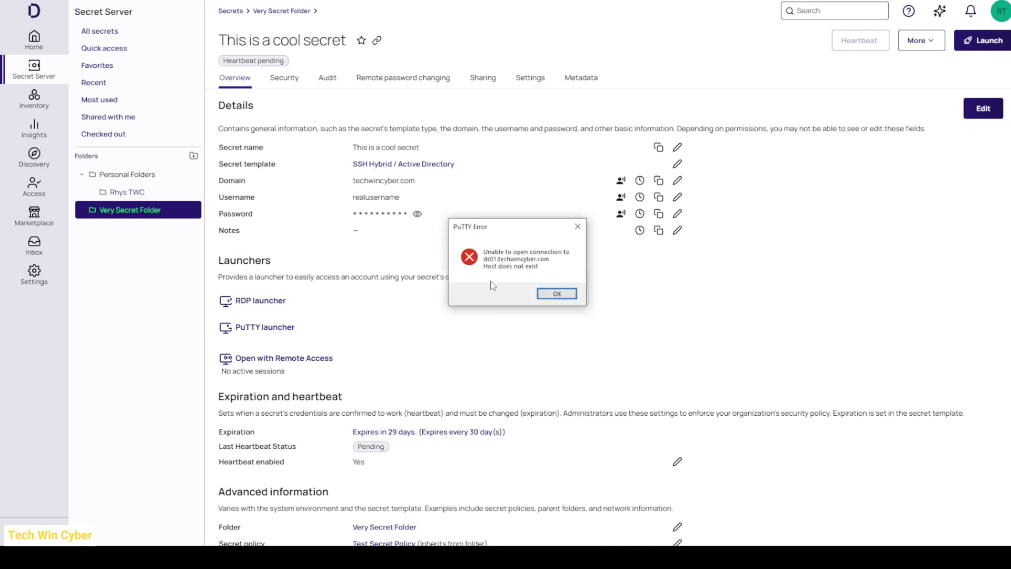
pyautogui.click(557, 293)
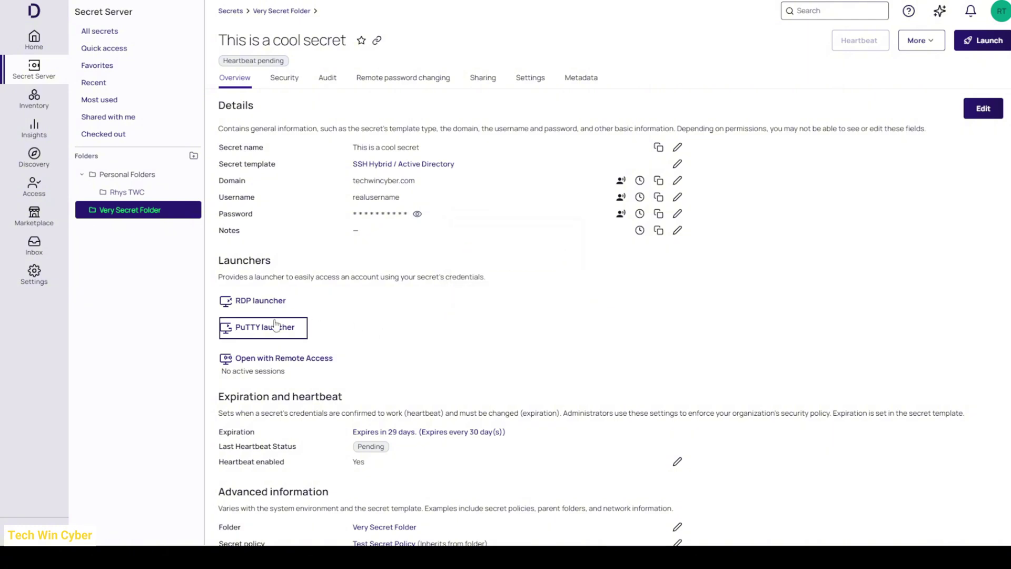
pyautogui.click(271, 327)
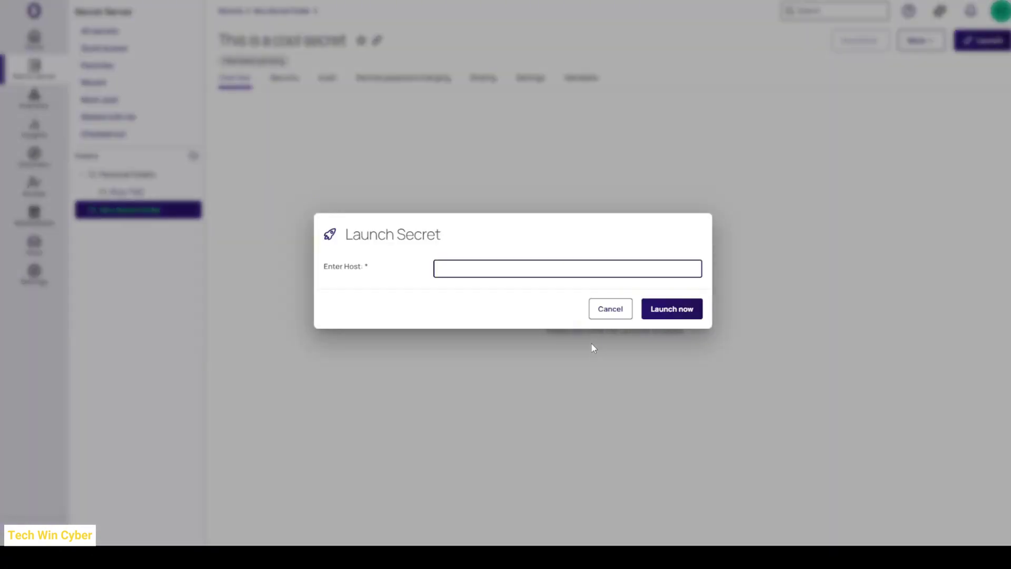
pyautogui.click(612, 310)
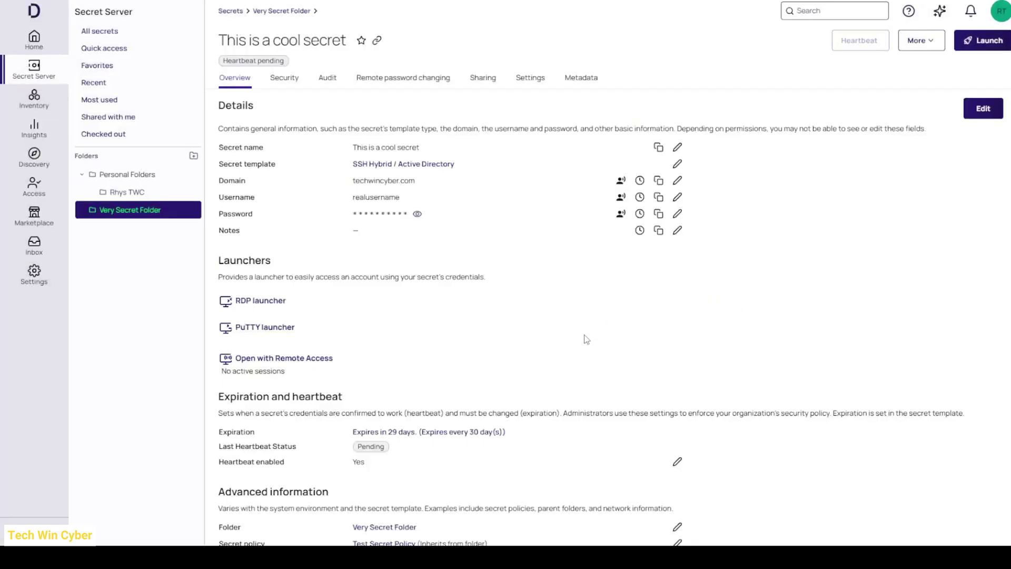